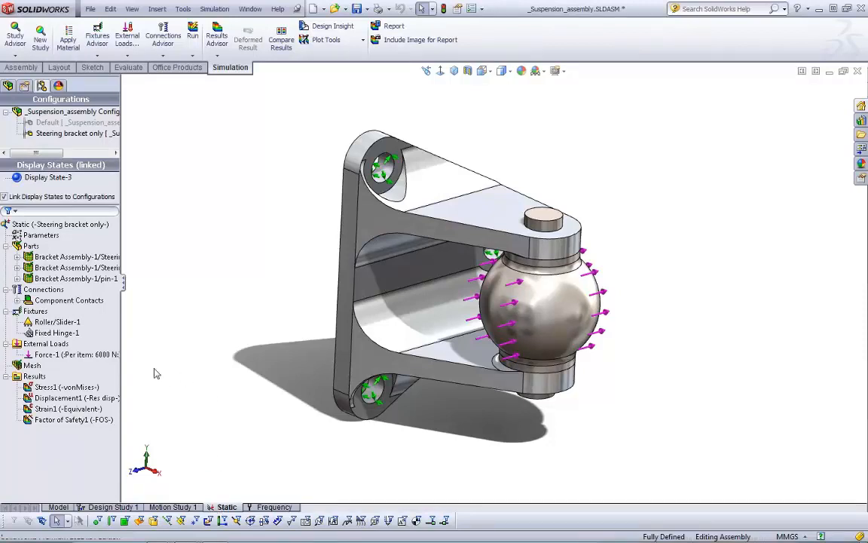
Step: Inspect the roller/slider fixture on the bracket's back face and the fixed hinge fixture in its mounting holes
left_click(55, 323)
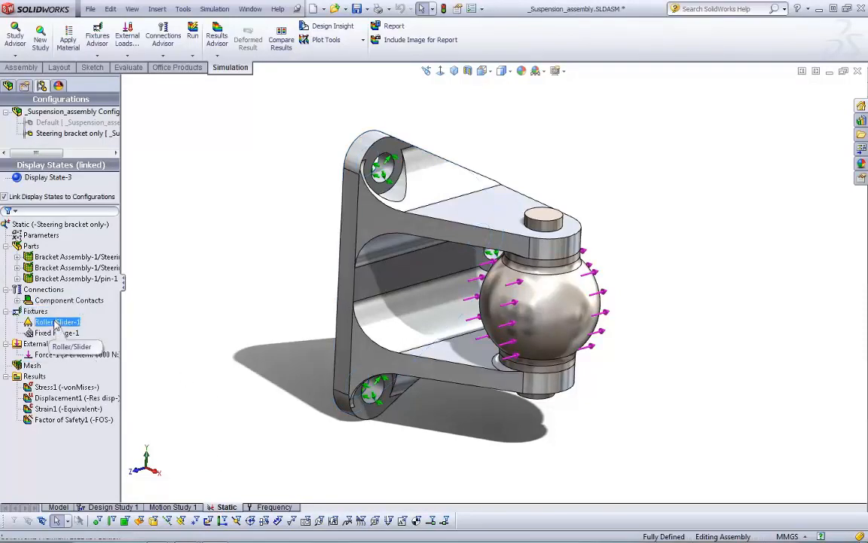
middle_click_drag(275, 337, 351, 332)
left_click(407, 248)
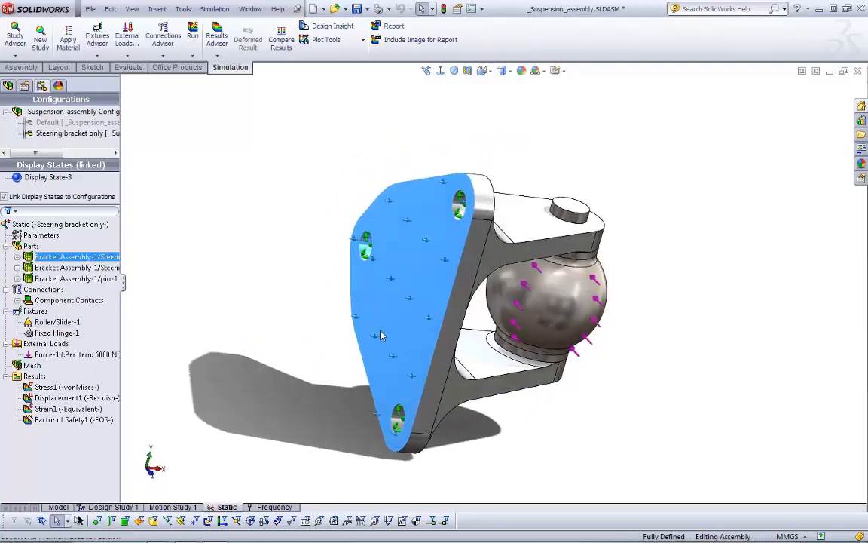
left_click(63, 334)
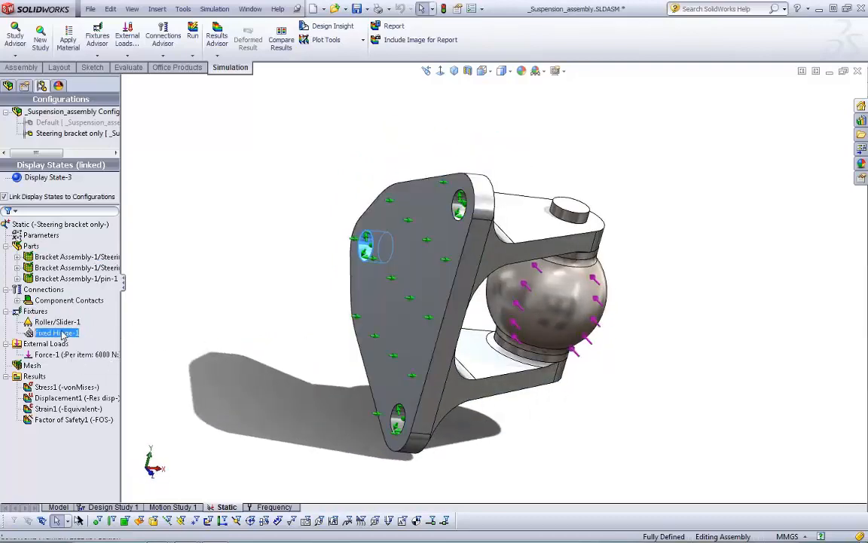
left_click(311, 328)
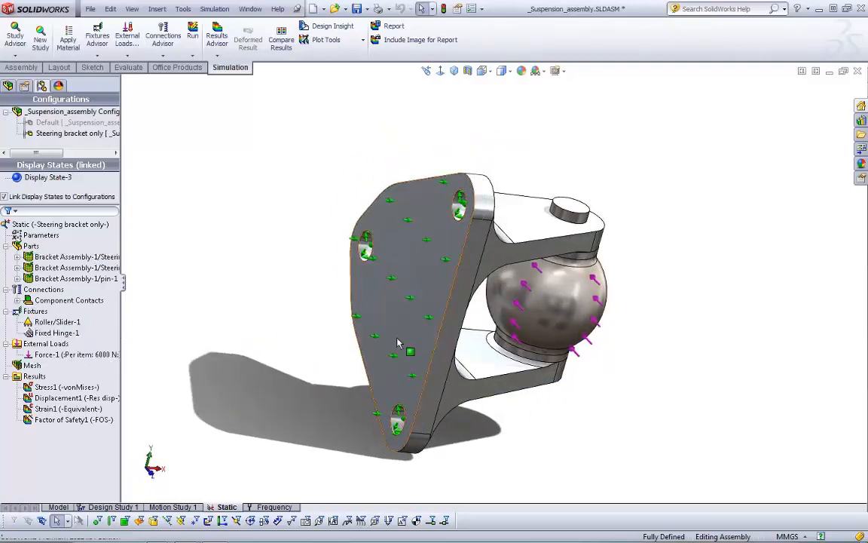
left_click(406, 228)
middle_click_drag(321, 318, 244, 303)
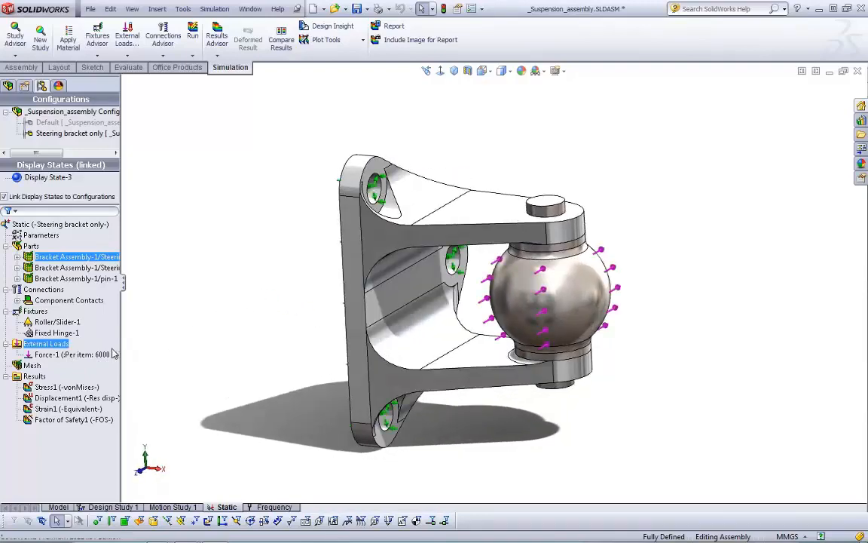
Step: Inspect the force load applied to the steering rod-end ball in the Static study
left_click(113, 353)
middle_click_drag(265, 360, 244, 345)
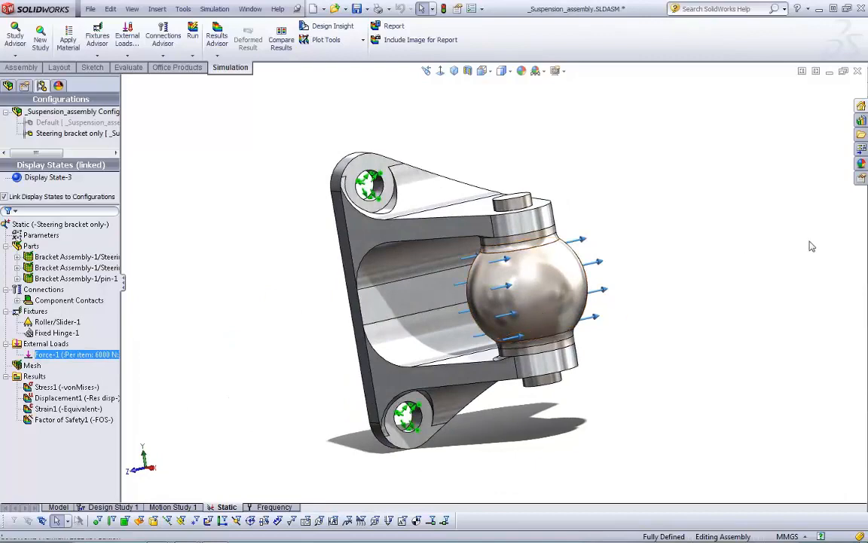
left_click(768, 315)
Step: Show the von Mises stress plot, animate it, examine the deforming bracket and end the animation
double_click(66, 386)
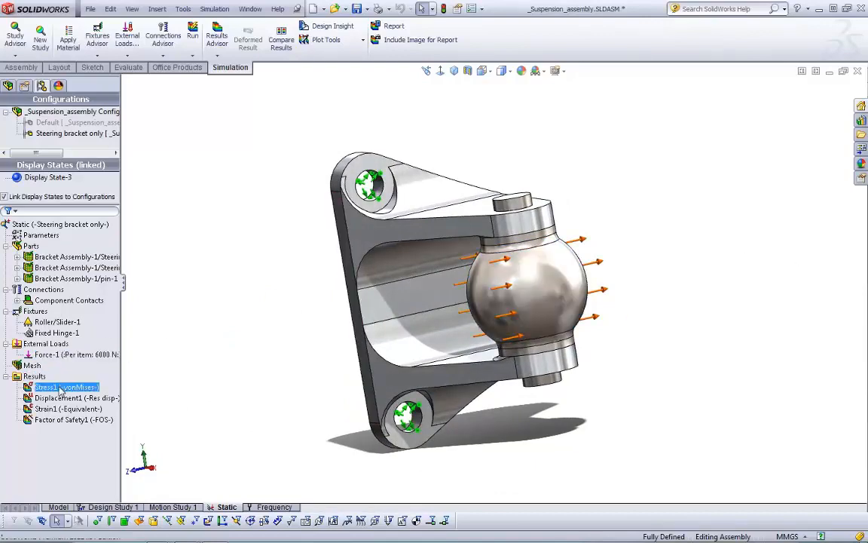
middle_click_drag(194, 359, 124, 407)
right_click(66, 388)
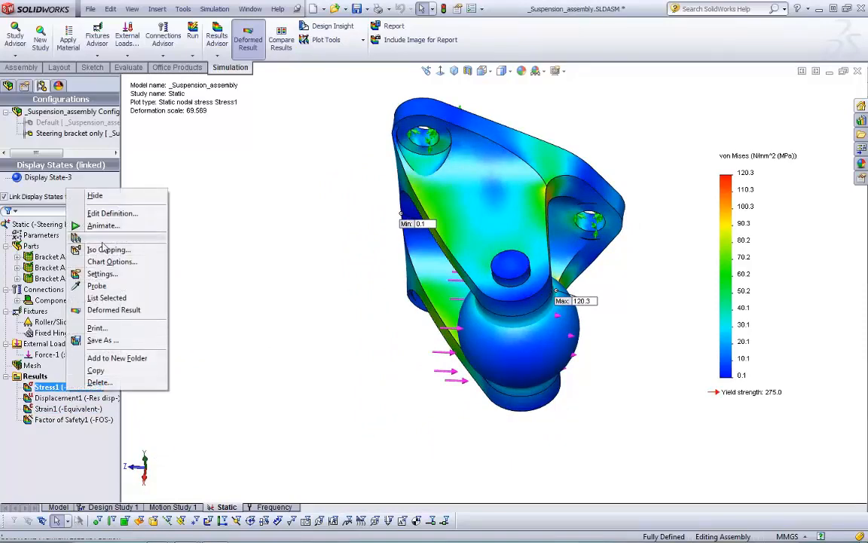
left_click(162, 223)
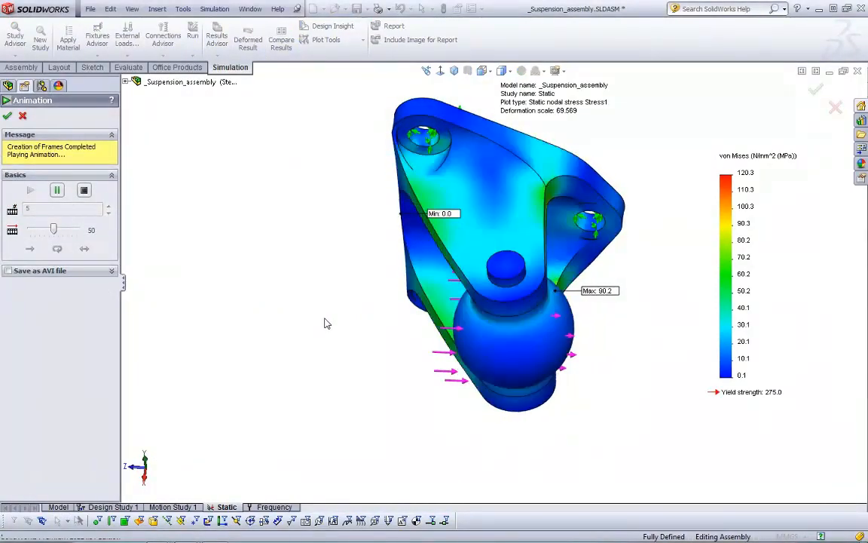
middle_click_drag(556, 257, 480, 179)
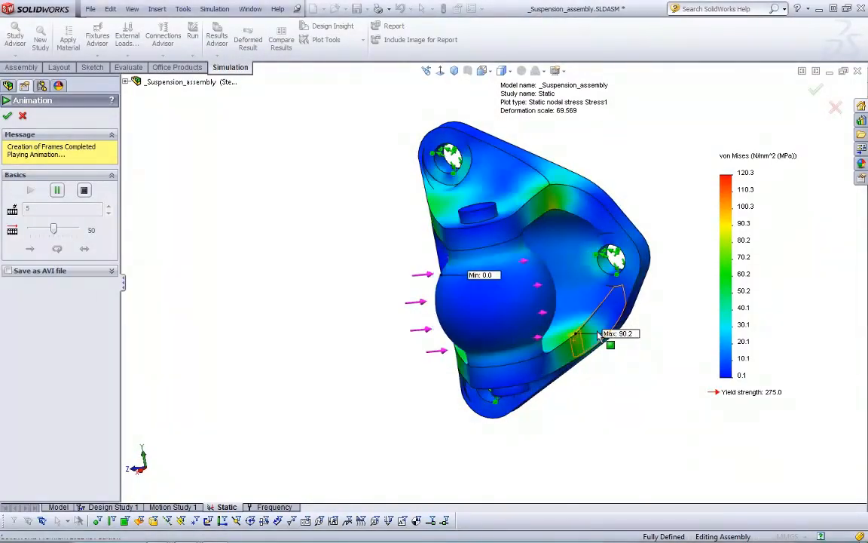
left_click(22, 115)
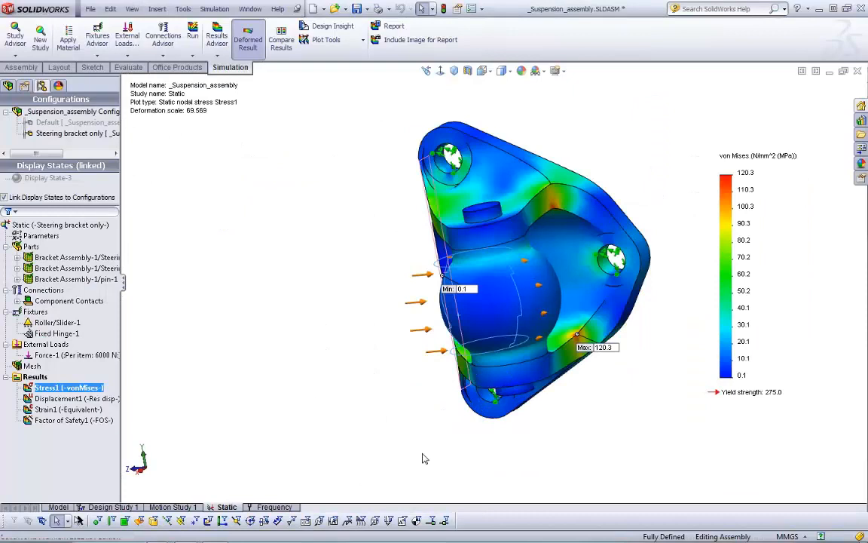
Step: Examine the factor of safety plot around the bracket and return to the von Mises stress plot
double_click(74, 420)
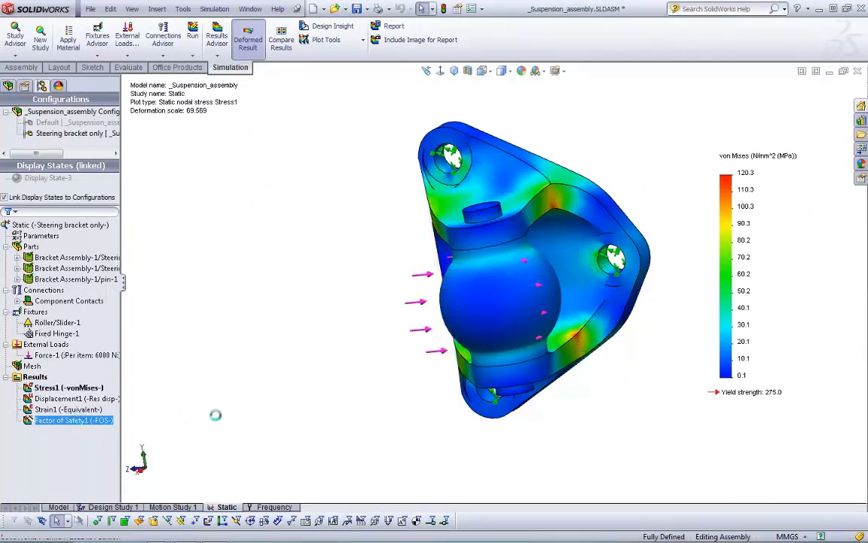
middle_click_drag(683, 205, 718, 202)
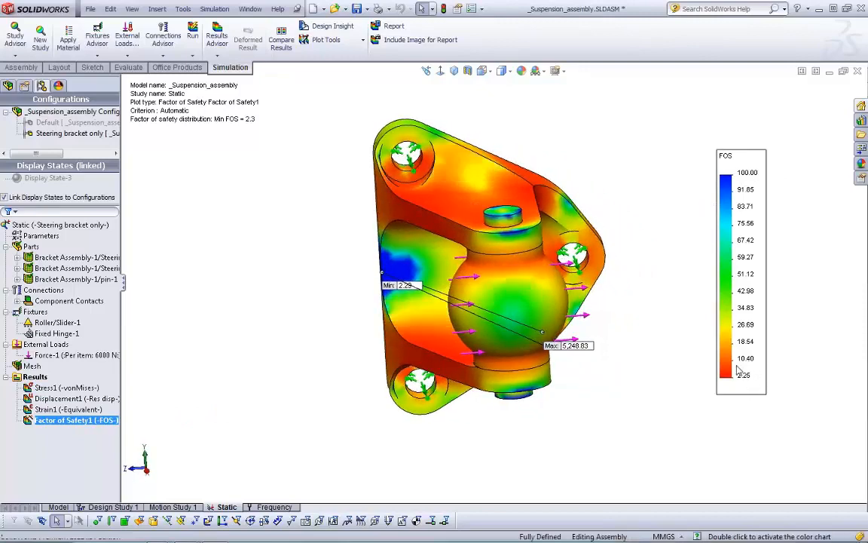
middle_click_drag(653, 383, 655, 434)
middle_click_drag(642, 308, 507, 250)
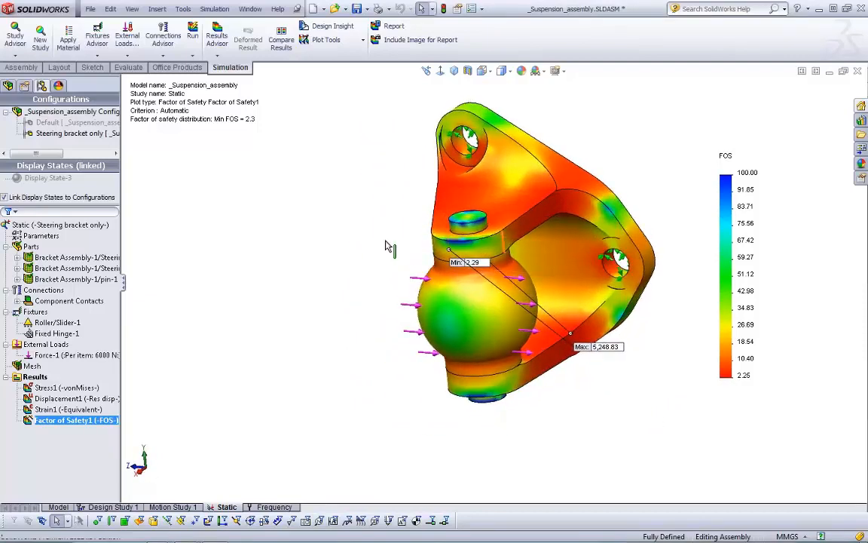
double_click(67, 388)
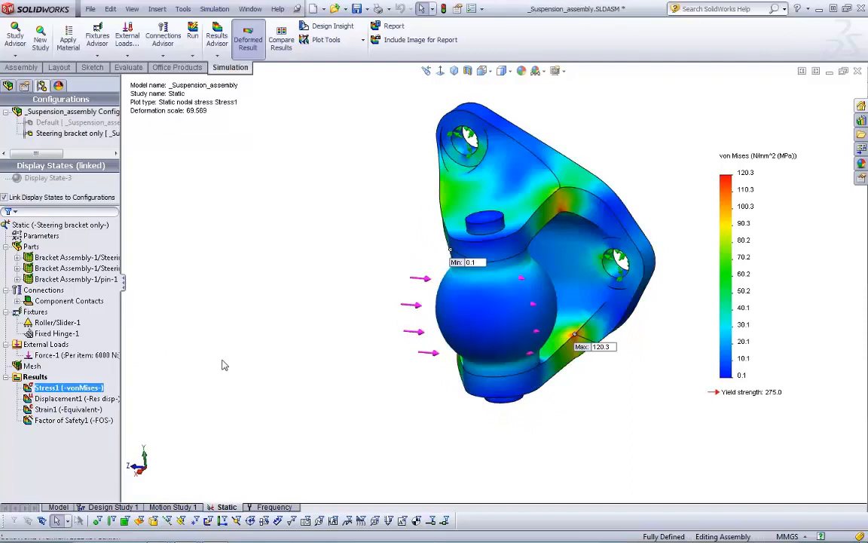
Step: Switch to the existing Frequency study and create a new study of type Frequency named "frequency 2"
right_click(273, 505)
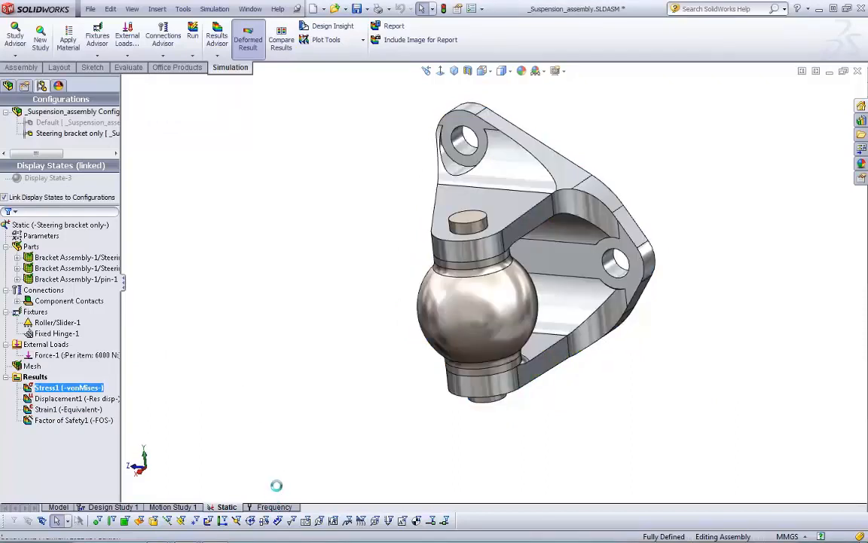
left_click(200, 445)
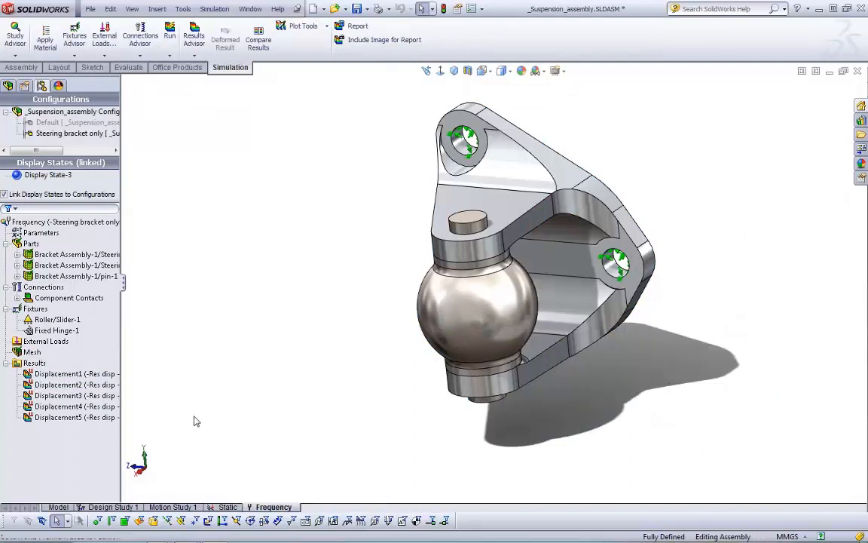
left_click(15, 55)
left_click(33, 78)
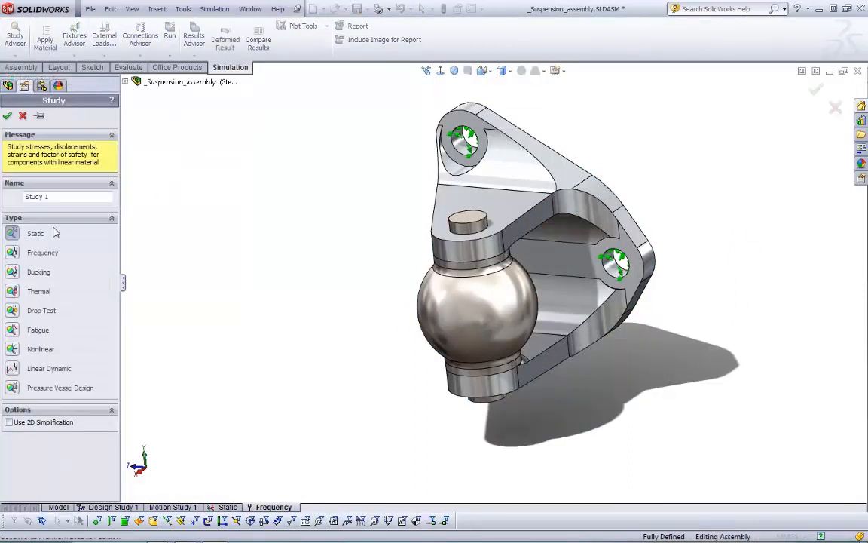
left_click(15, 253)
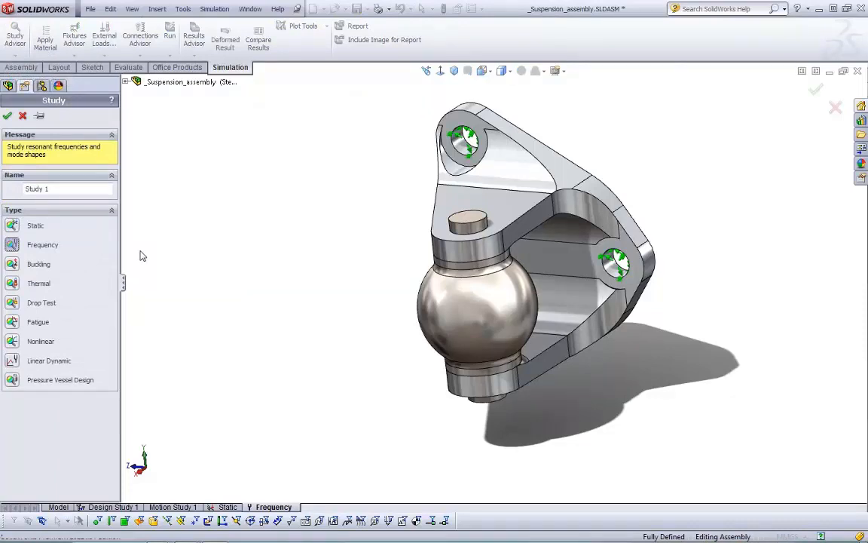
left_click_drag(54, 188, 26, 189)
type("frequency 2")
key("Return")
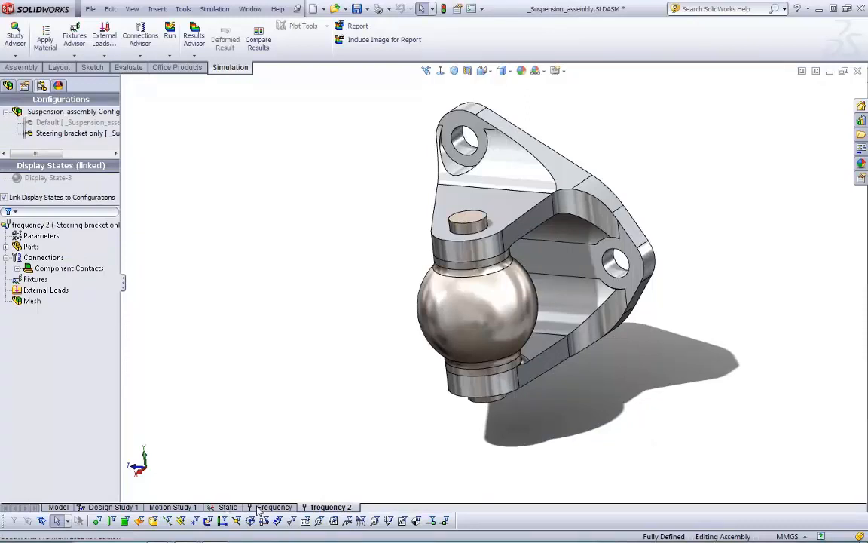
Step: Copy the Parts folder with its material definitions from the Static study into the frequency 2 study
left_click(234, 509)
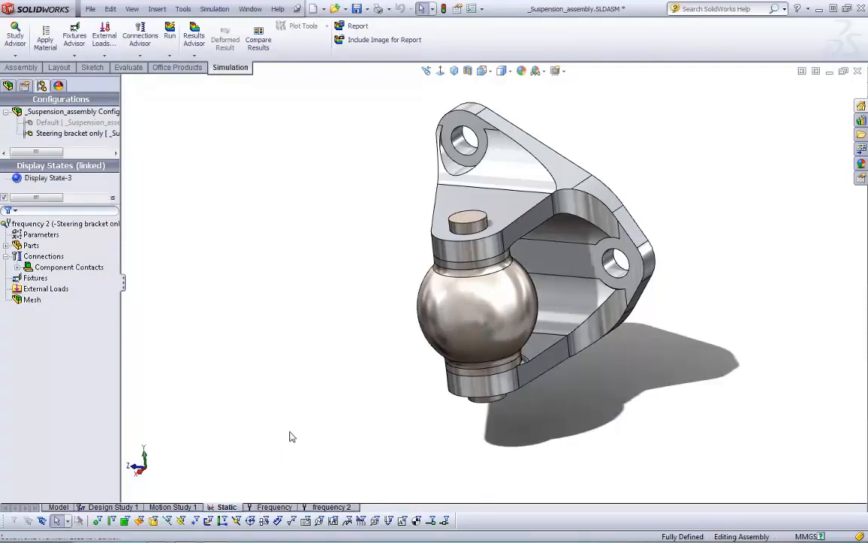
left_click(34, 290)
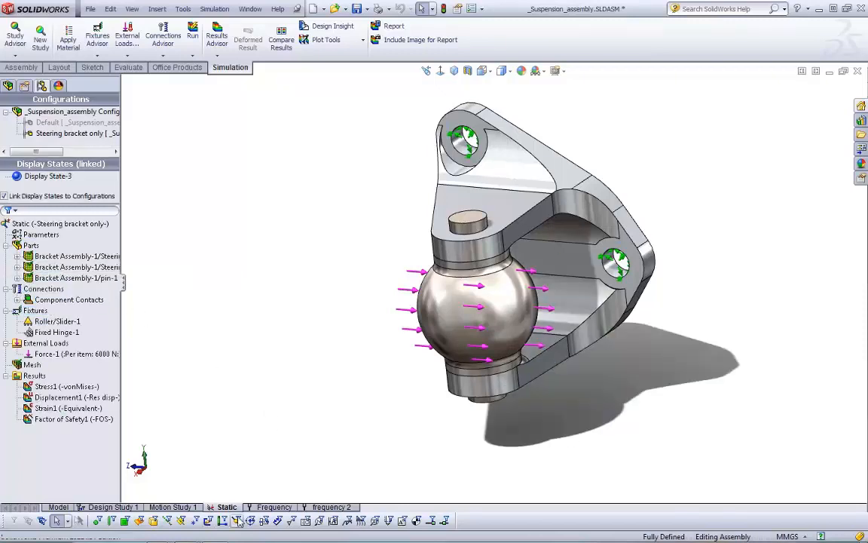
left_click(30, 246)
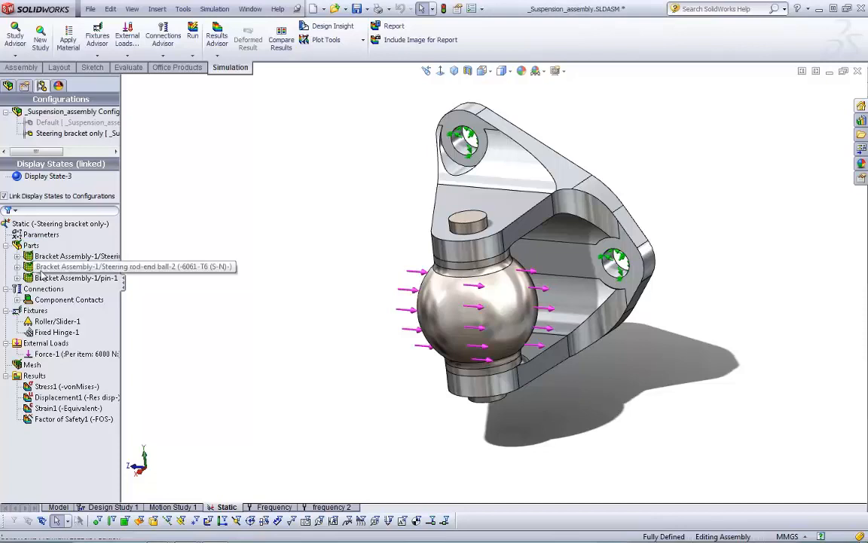
left_click_drag(32, 248, 320, 506)
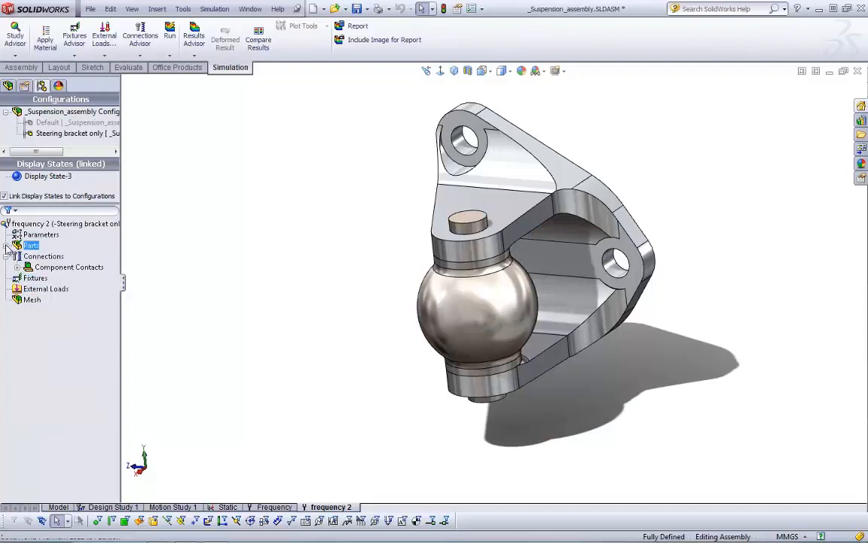
Step: Copy the fixtures and the external loads from the Static study into the frequency 2 study
left_click(228, 507)
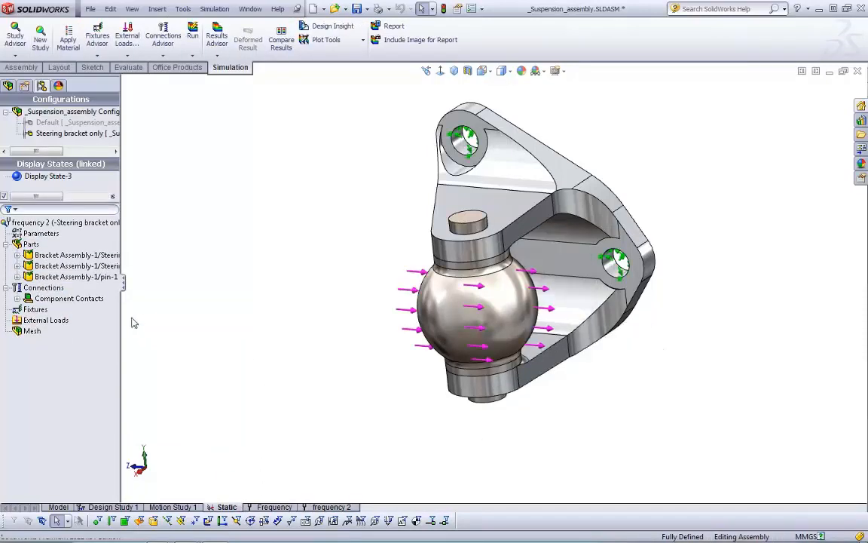
left_click_drag(35, 310, 328, 507)
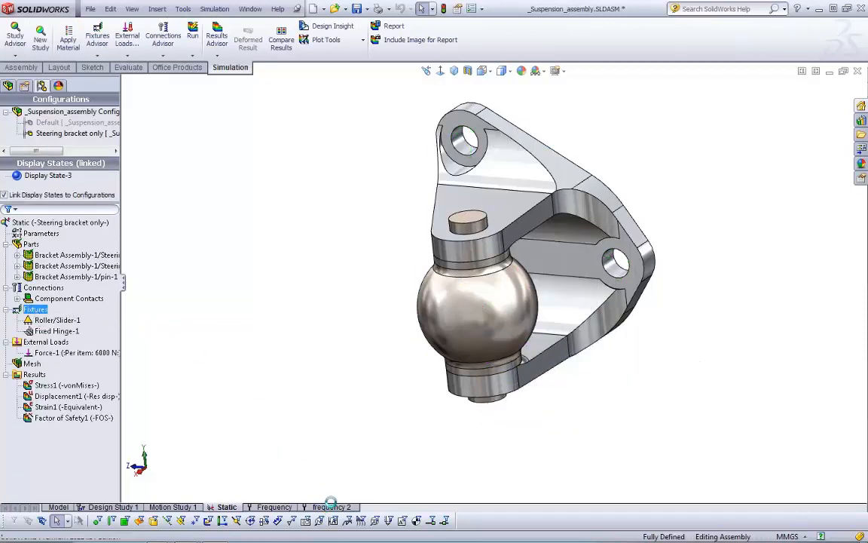
left_click(230, 505)
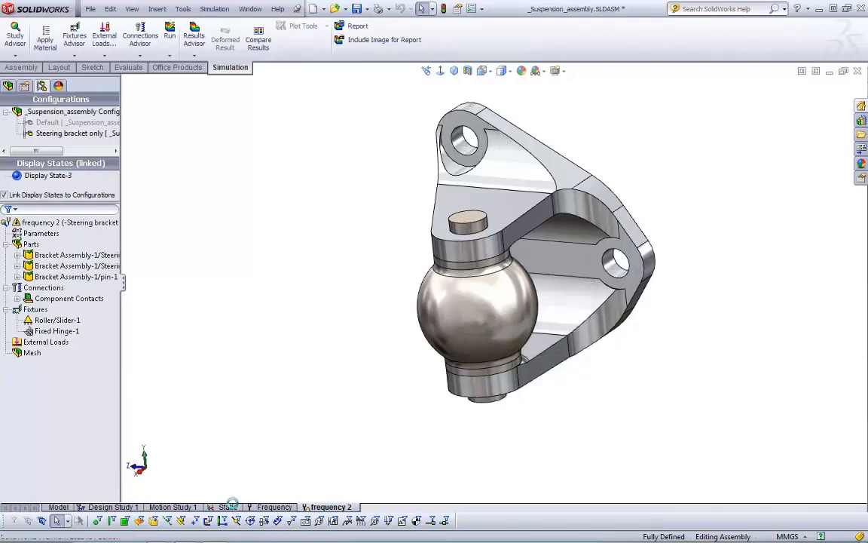
left_click(47, 341)
left_click_drag(46, 341, 327, 506)
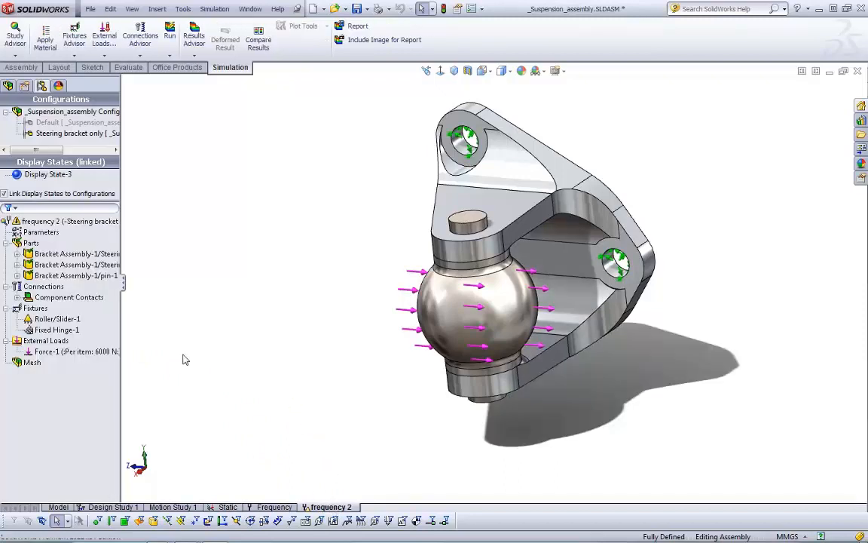
Step: Accept the frequency 2 study properties with 5 frequencies and the automatic solver, and run the study
right_click(73, 222)
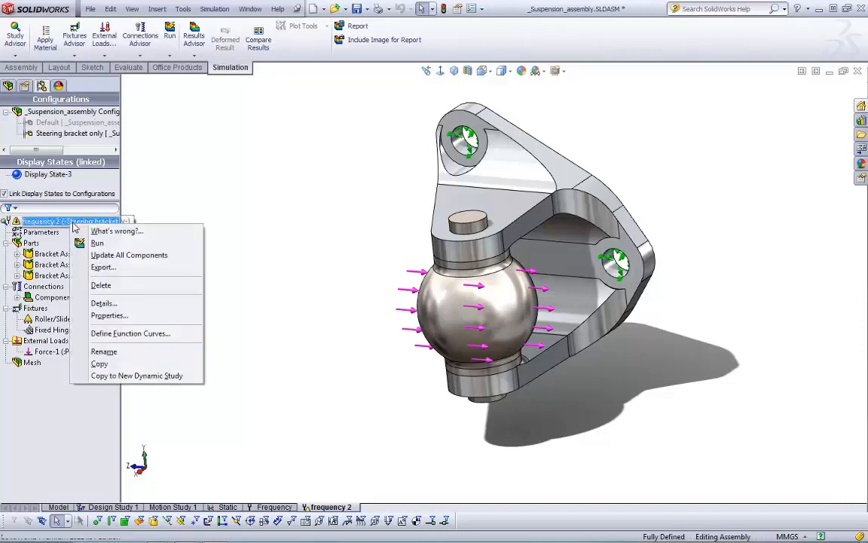
left_click(109, 315)
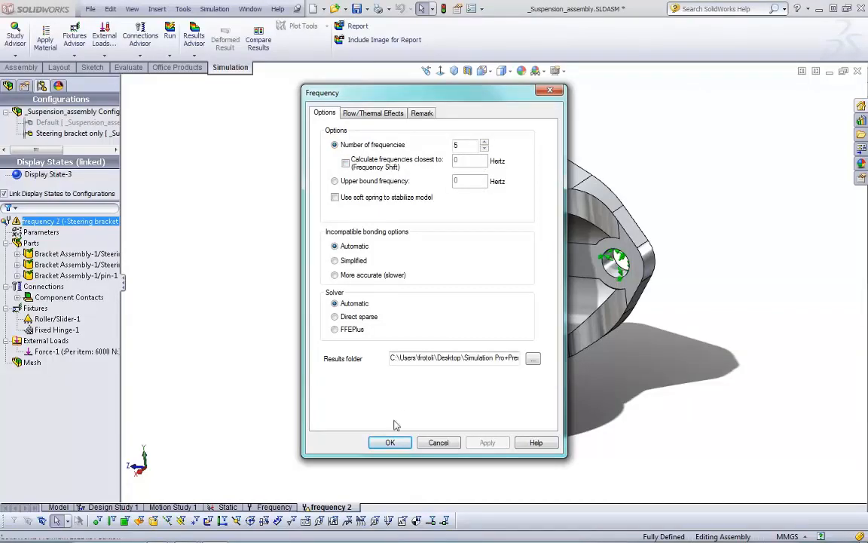
left_click(391, 442)
left_click(168, 35)
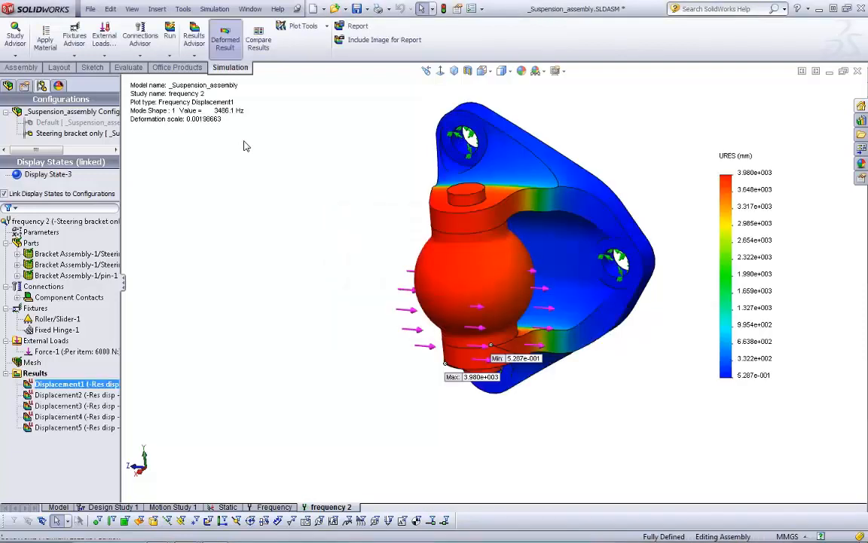
Step: Examine the displacement plots of mode shapes 1 to 5 in turn and return to the first mode shape
middle_click_drag(224, 288, 277, 302)
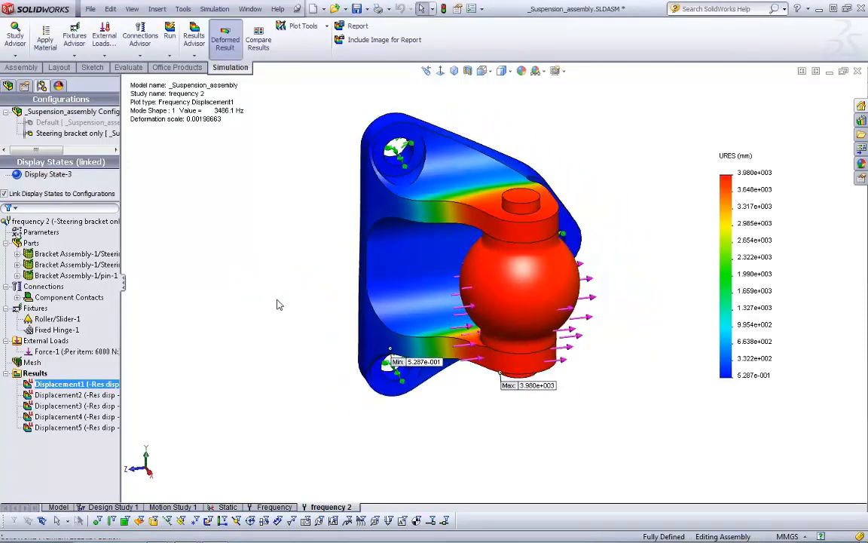
double_click(75, 395)
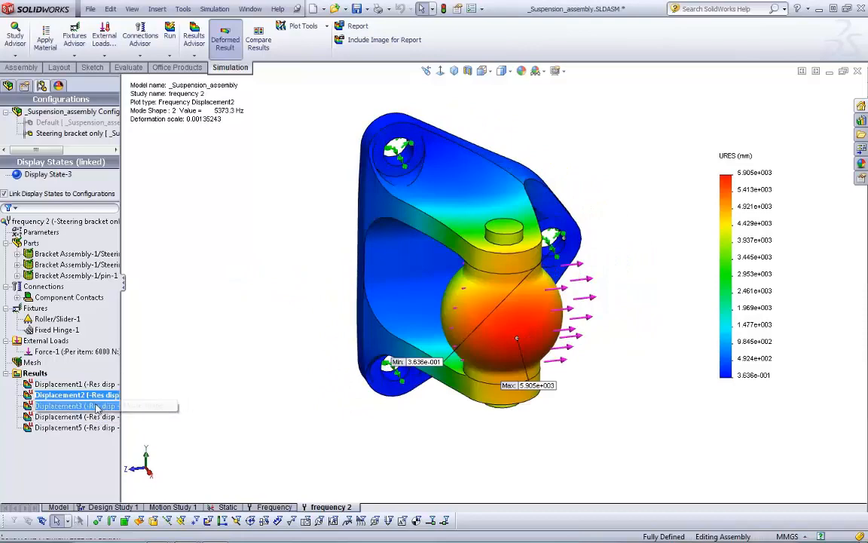
double_click(97, 406)
double_click(95, 417)
double_click(86, 427)
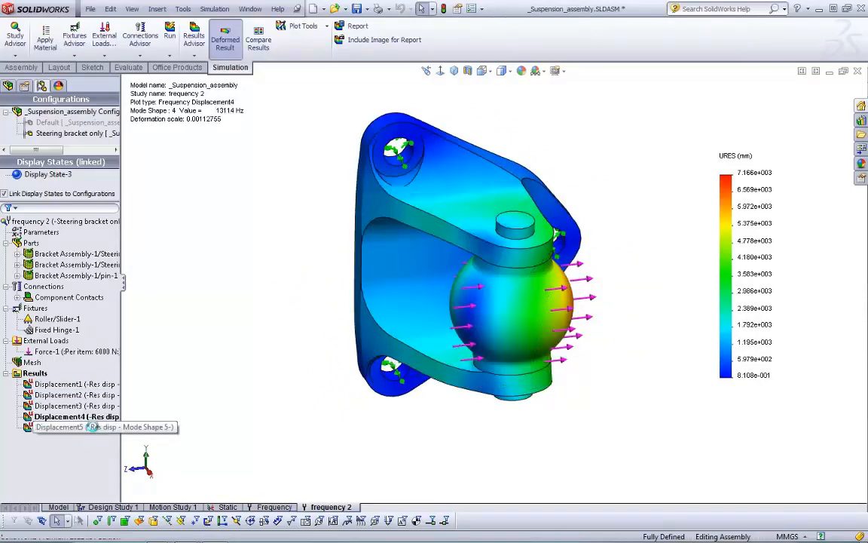
double_click(77, 384)
middle_click_drag(280, 359, 227, 322)
Step: List the resonant frequencies of the frequency 2 study, read the modes table and close it
right_click(47, 373)
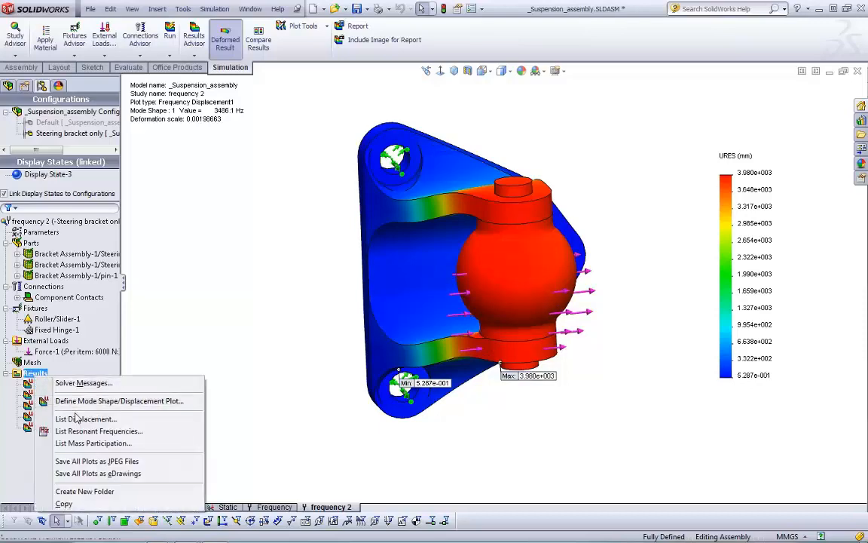
left_click(91, 431)
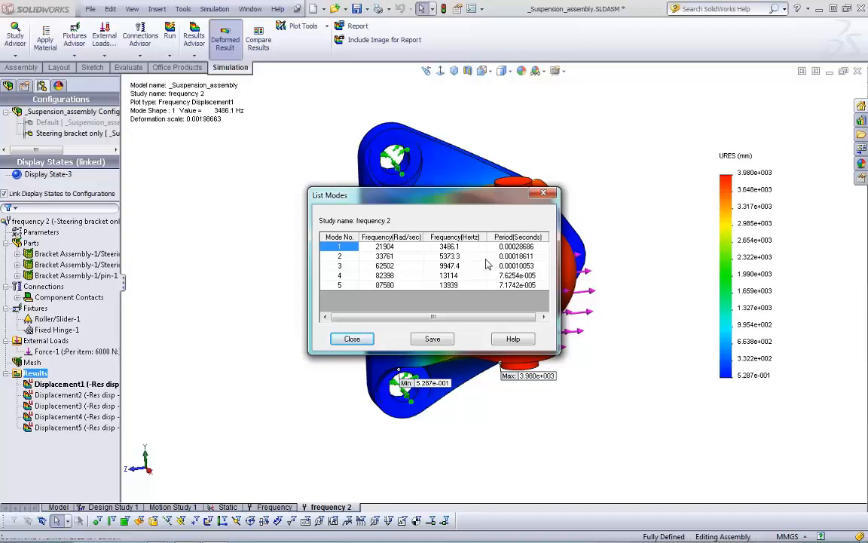
left_click(351, 338)
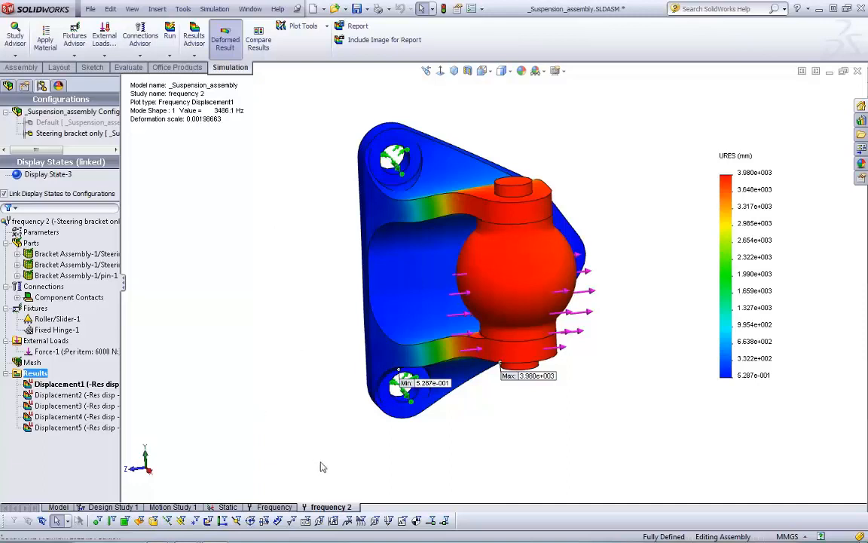
Step: Create a new design study and add the thick parameter as a Range variable with a maximum of 6 mm
right_click(290, 505)
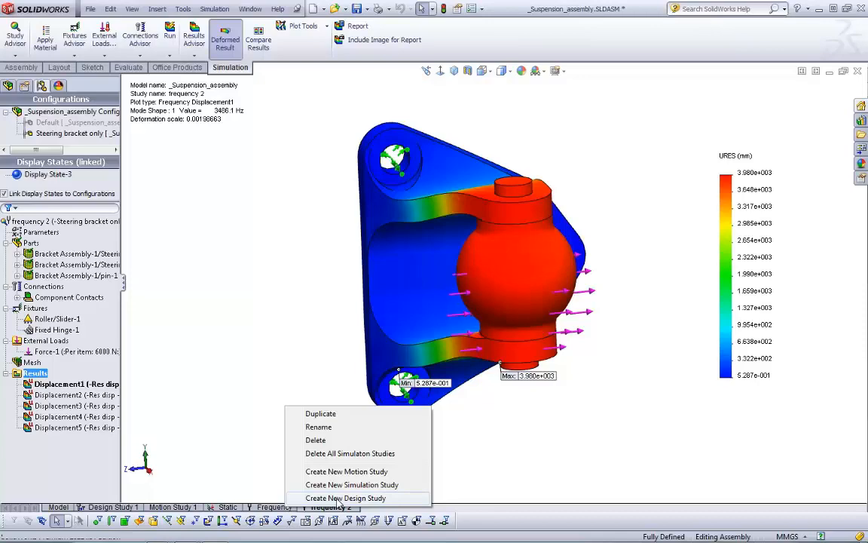
left_click(345, 498)
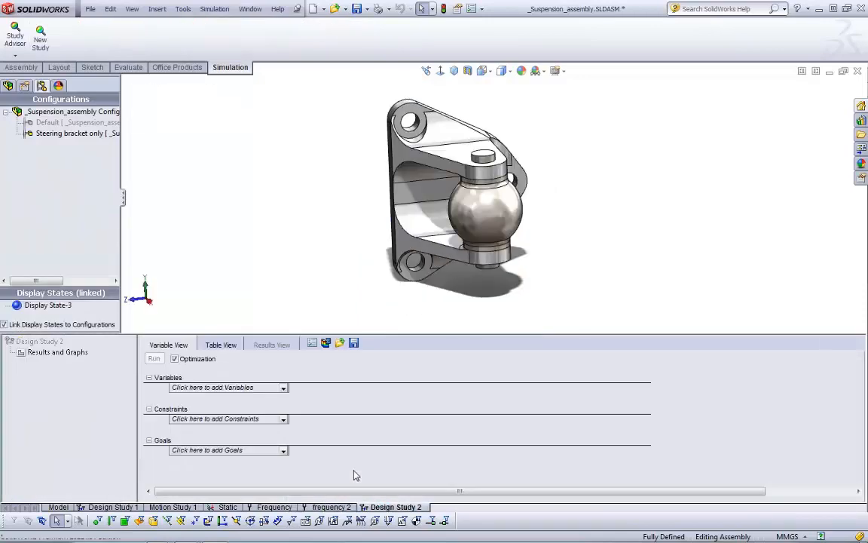
left_click(230, 387)
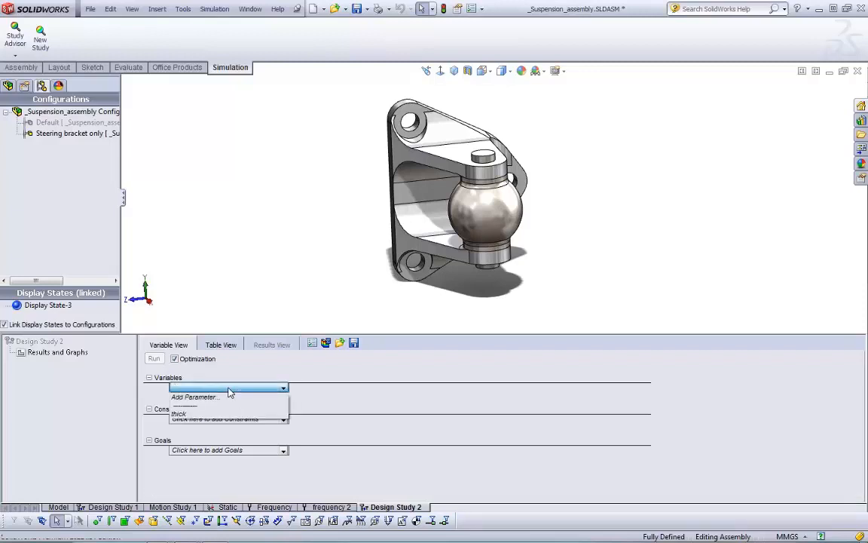
left_click(185, 416)
left_click(260, 391)
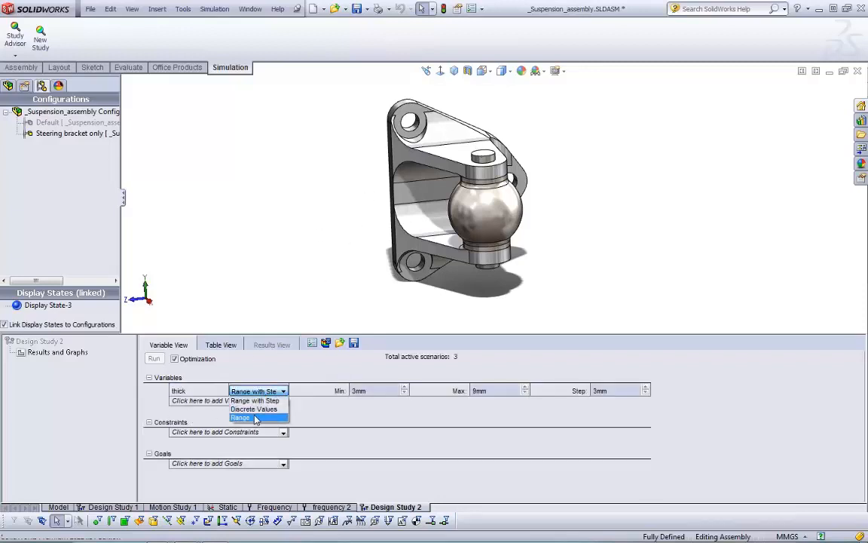
left_click(256, 418)
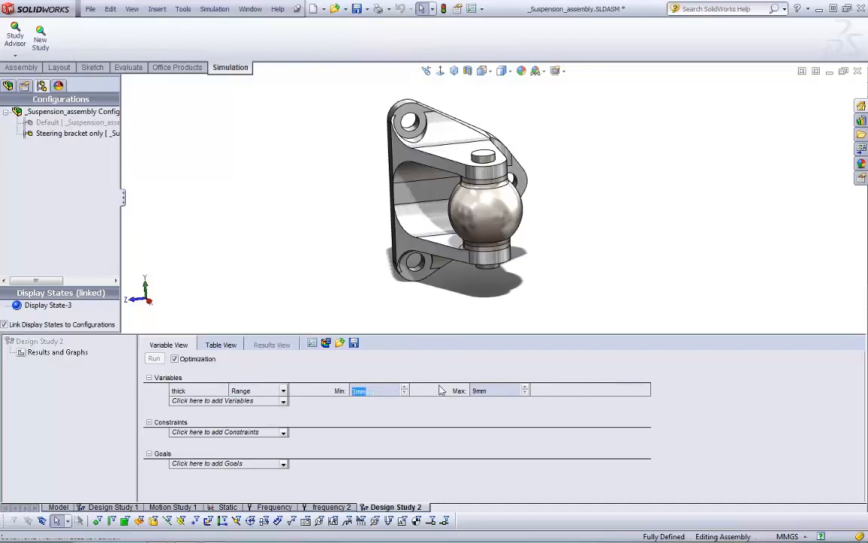
left_click(501, 393)
type("6")
key("Return")
Step: Add a constraint from a new Simulation Data sensor for von Mises stress, Model Max, in N/mm^2 (MPa)
left_click(230, 432)
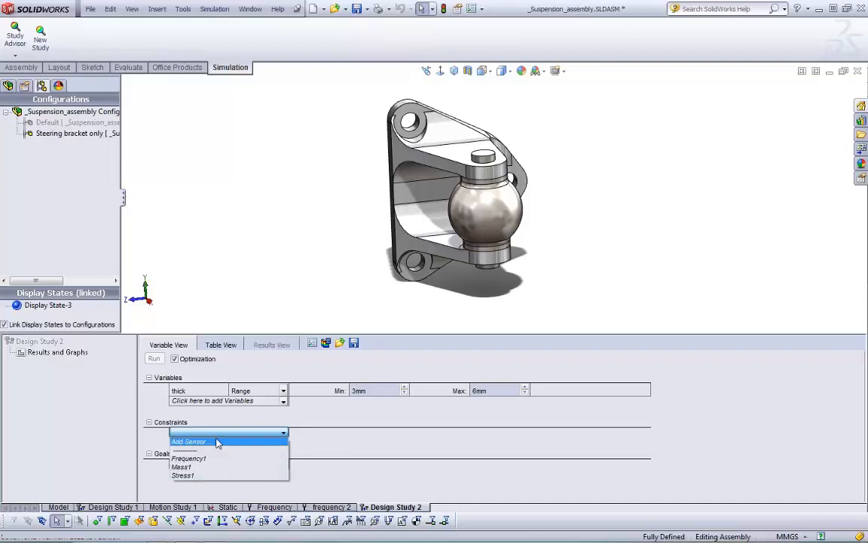
left_click(217, 442)
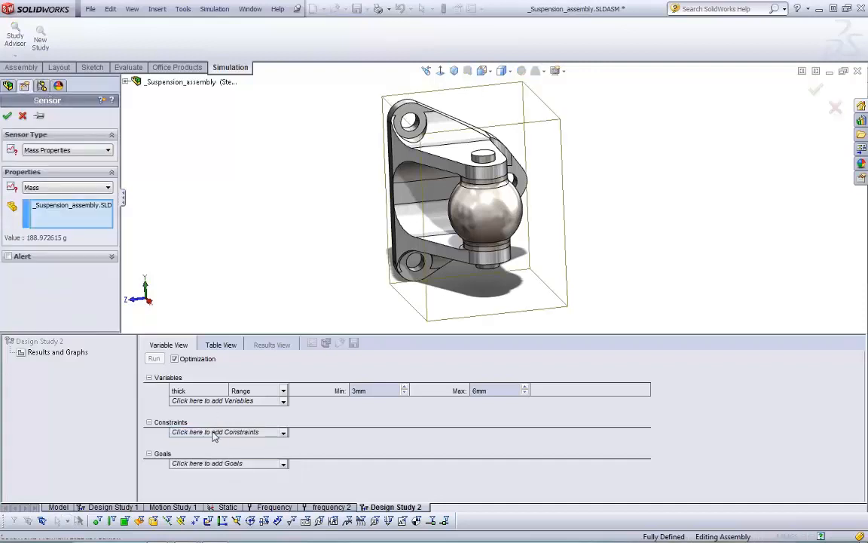
left_click(103, 153)
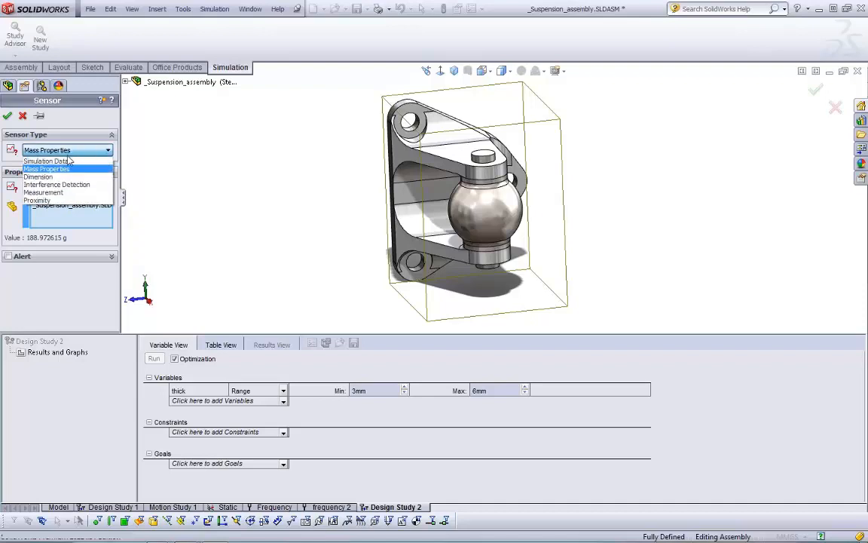
left_click(67, 162)
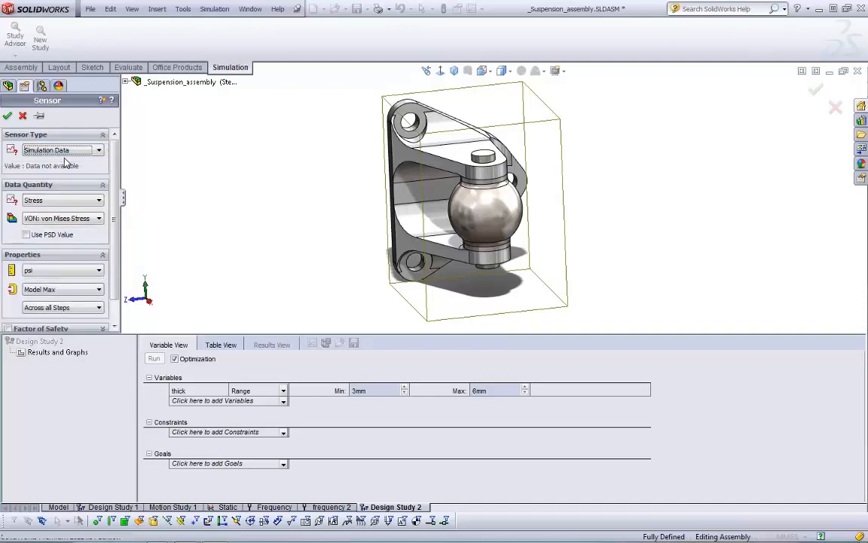
left_click(45, 270)
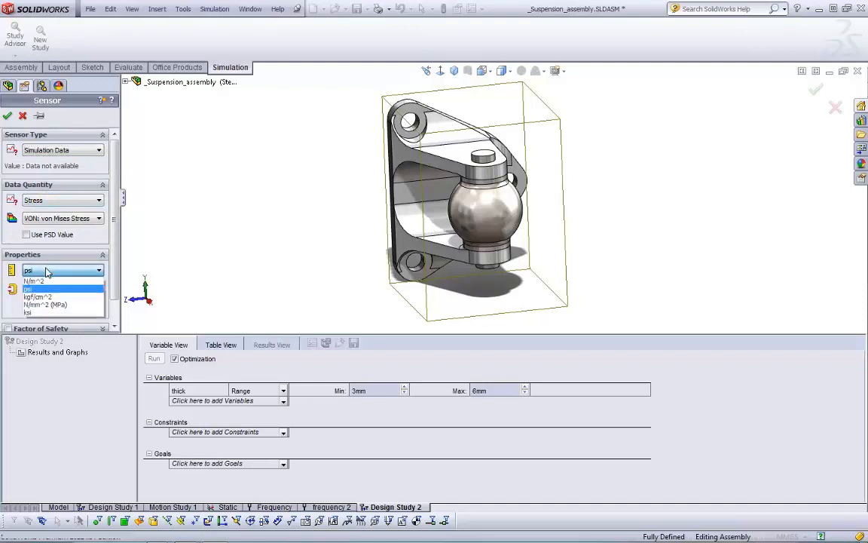
left_click(45, 304)
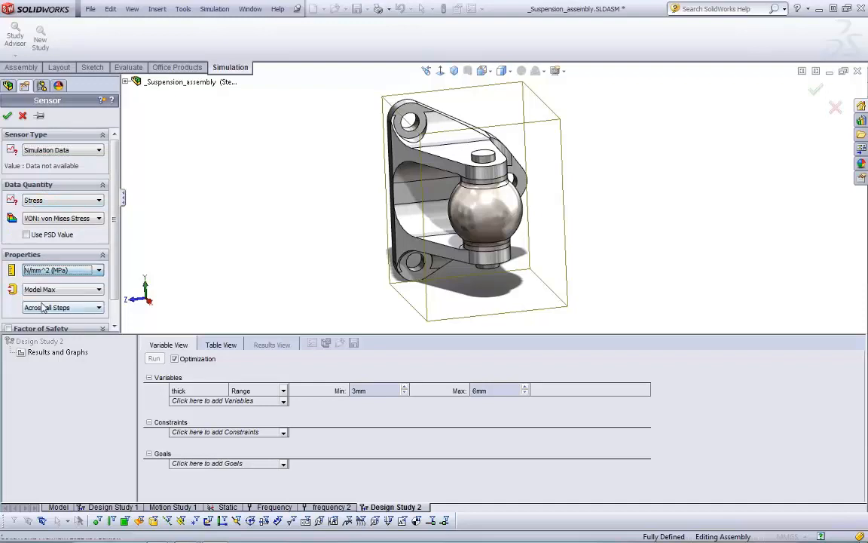
left_click(8, 116)
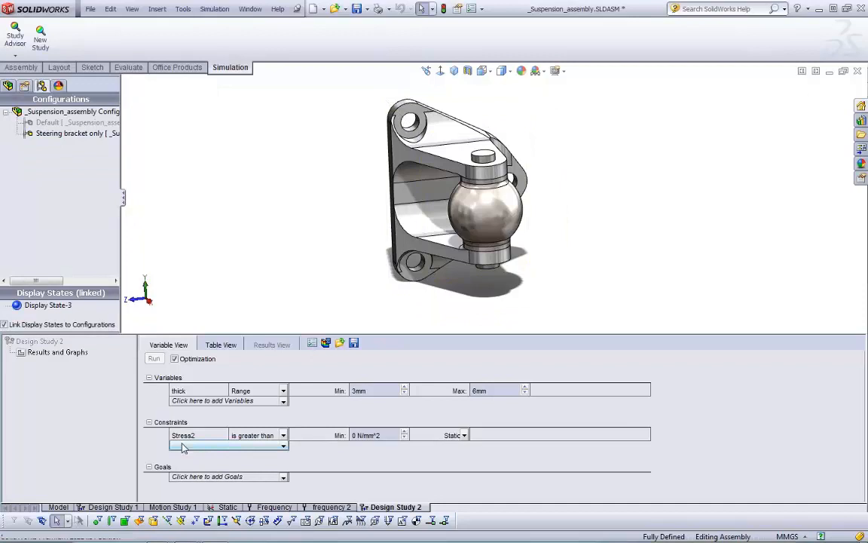
Step: Set the new stress constraint to be less than 150 N/mm^2
left_click(285, 439)
left_click(268, 464)
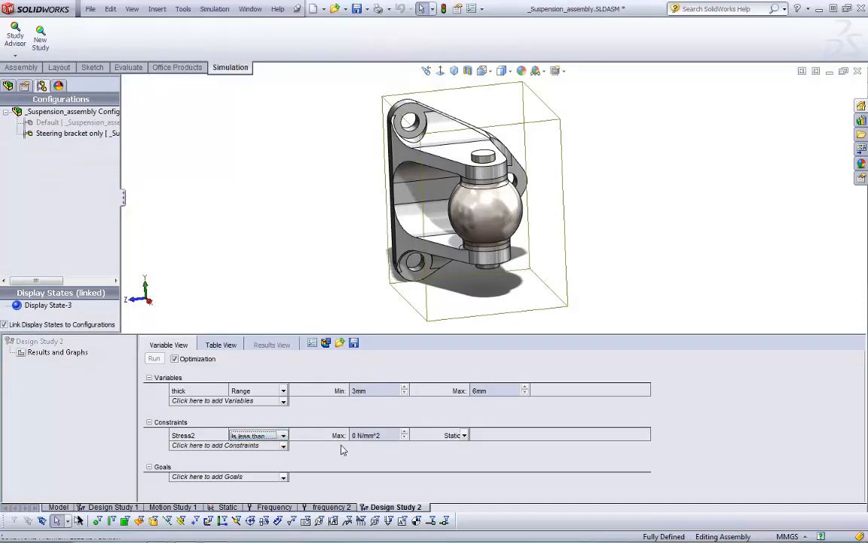
left_click(368, 435)
type("150")
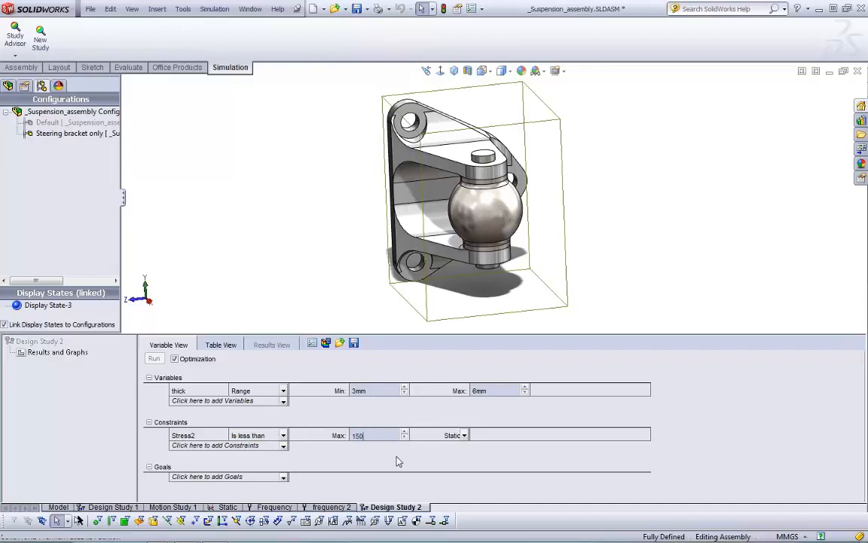
key("Return")
Step: Add the Frequency1 sensor as a constraint that is greater than 30 Hz
left_click(283, 445)
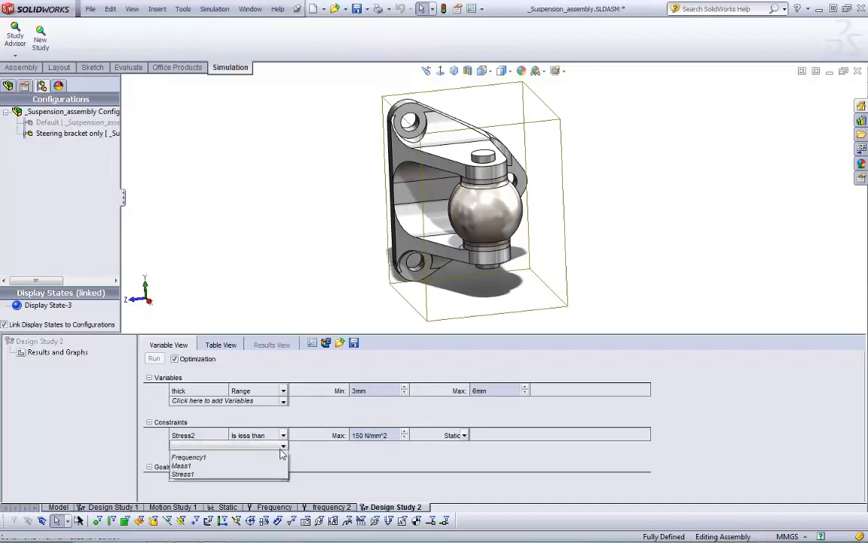
left_click(269, 472)
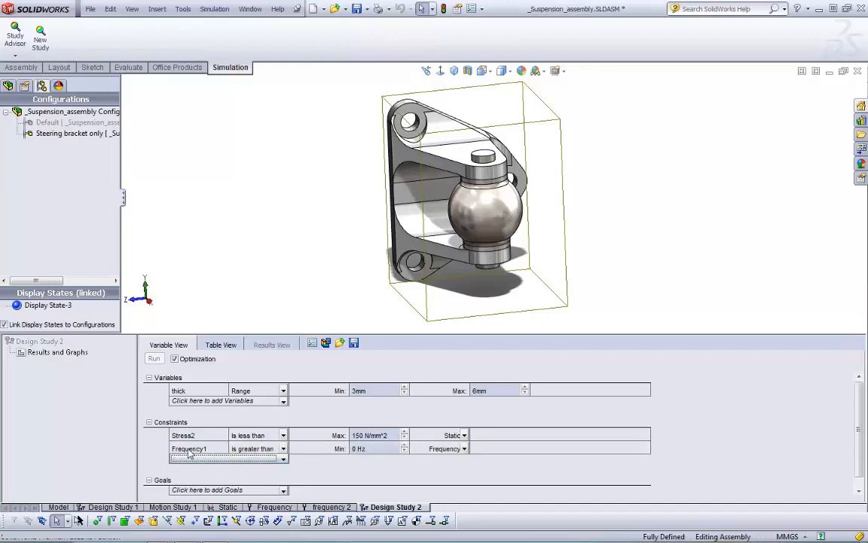
left_click(376, 448)
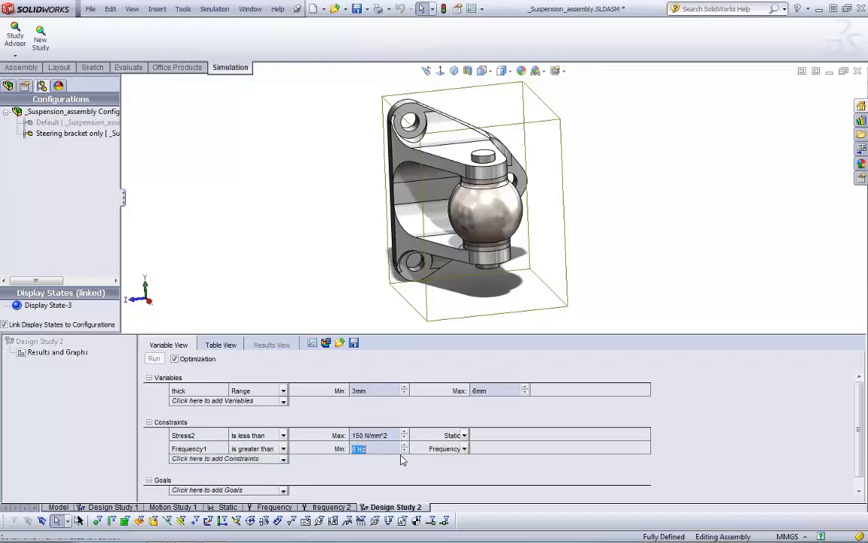
type("30")
key("Return")
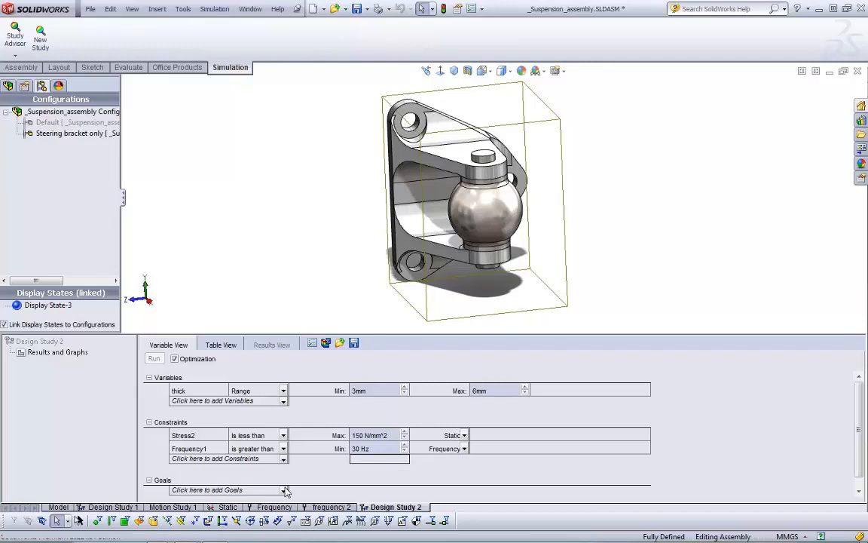
Step: Add the Mass1 sensor as a goal to minimize and run the design study optimization
left_click(191, 491)
left_click(191, 492)
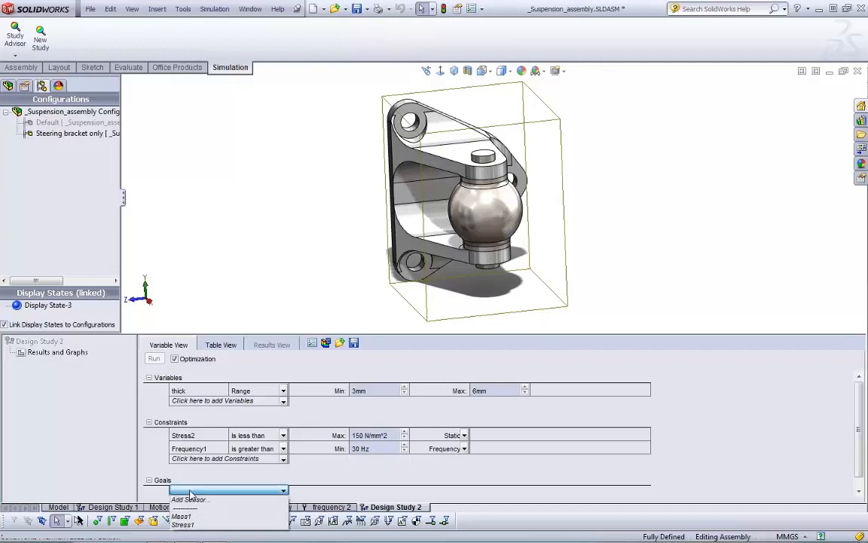
left_click(193, 519)
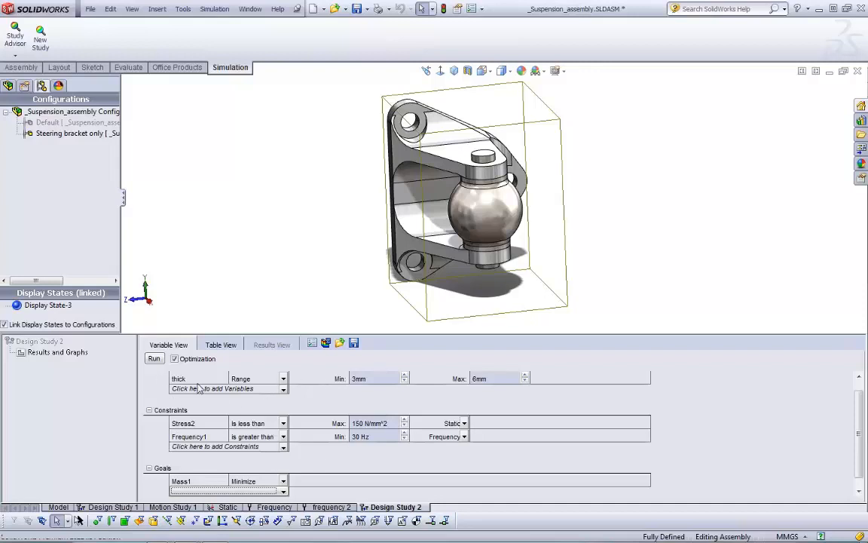
left_click(154, 358)
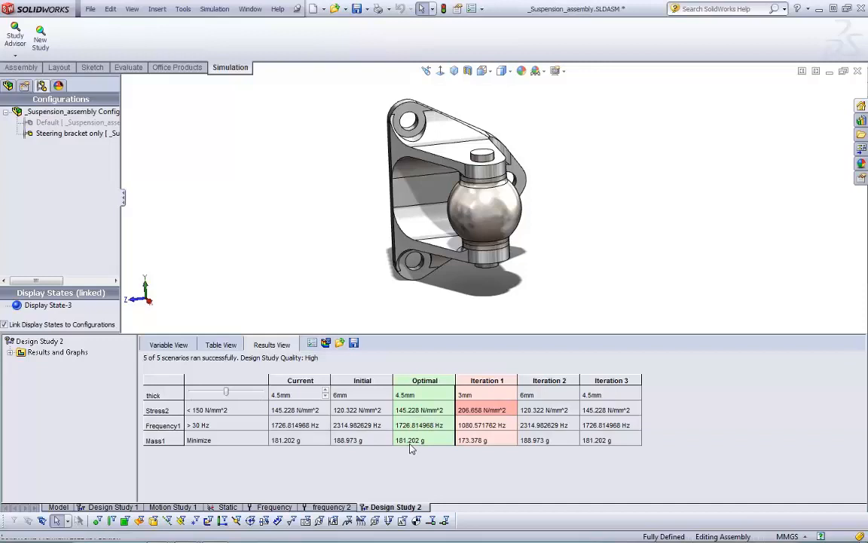
Step: Compare Iterations 1, 2 and 3 with the Optimal scenario on the bracket and switch to the Steering Bracket Design Validation slide
left_click(486, 380)
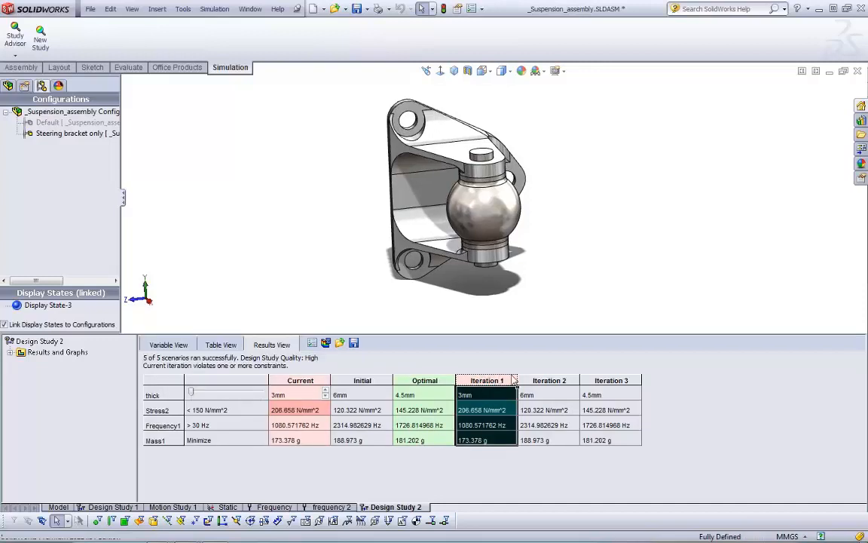
left_click(549, 379)
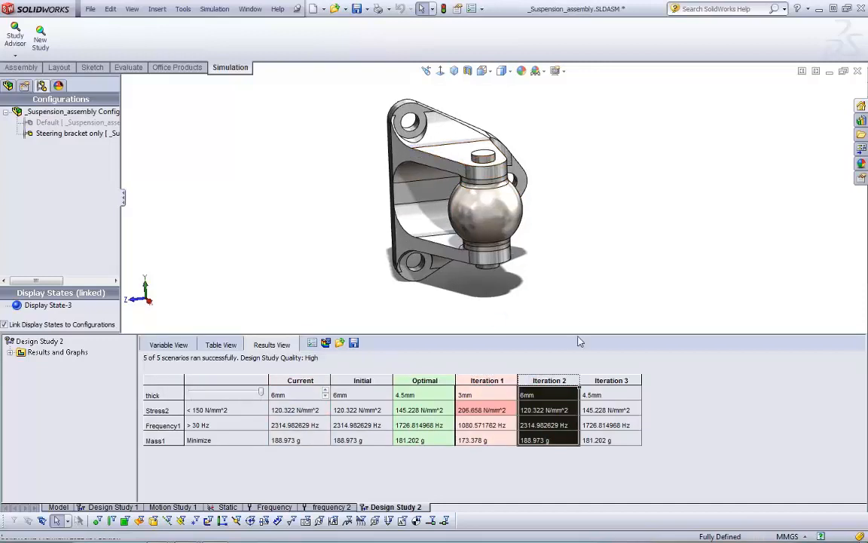
left_click(598, 380)
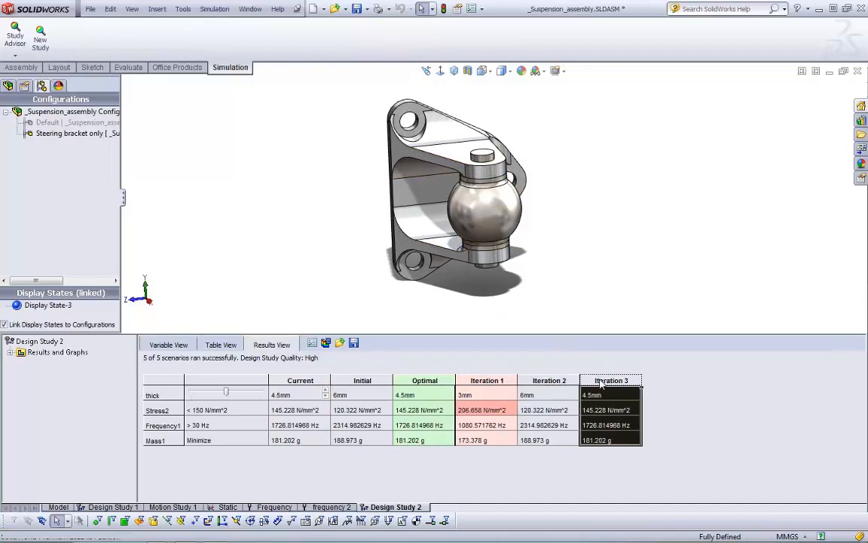
left_click(562, 380)
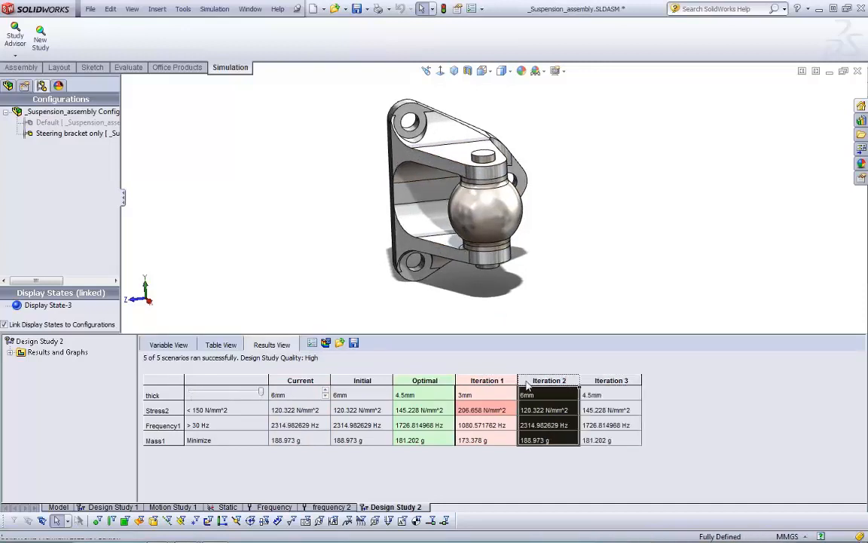
left_click(486, 379)
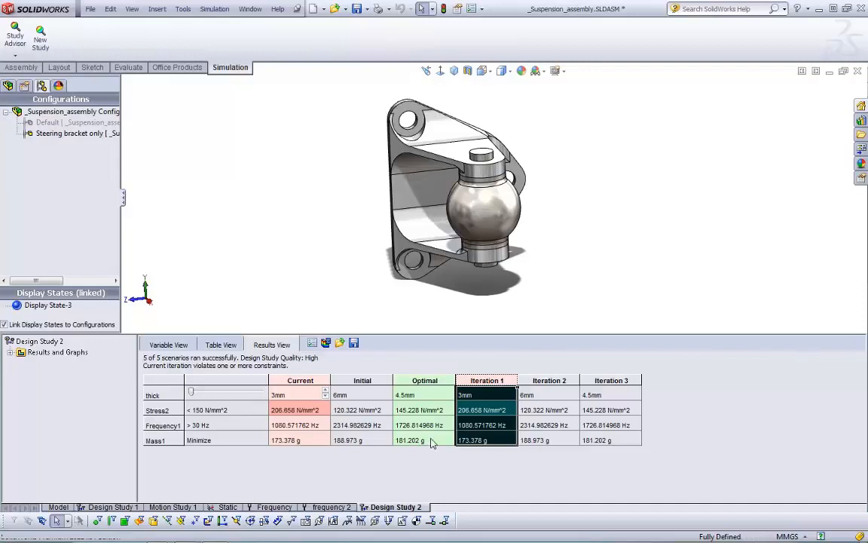
left_click(424, 380)
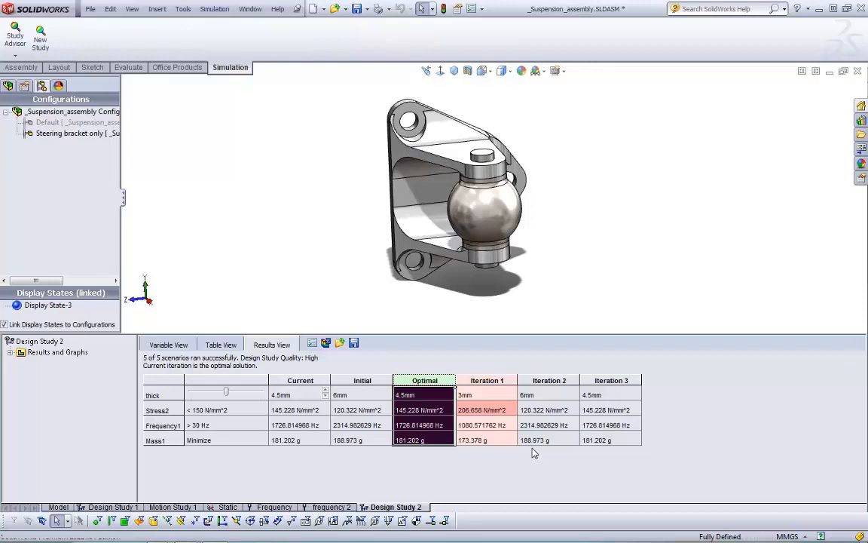
key("alt+Tab")
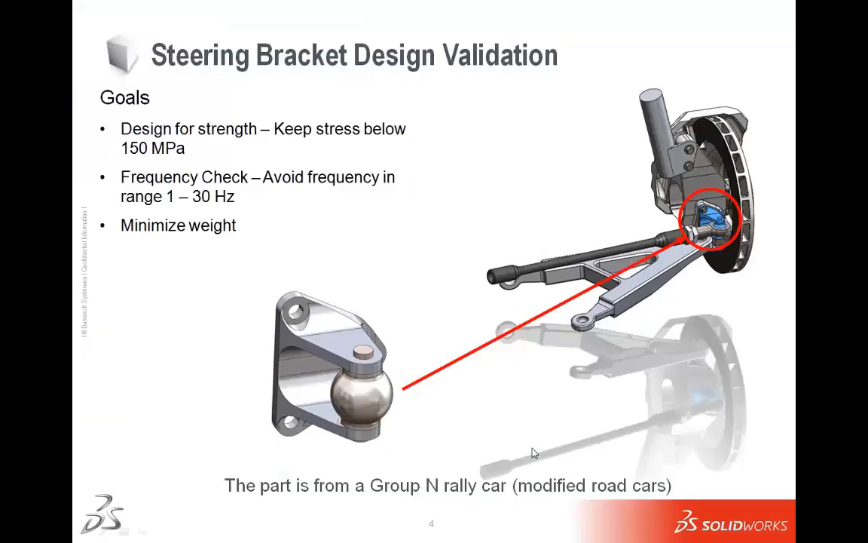
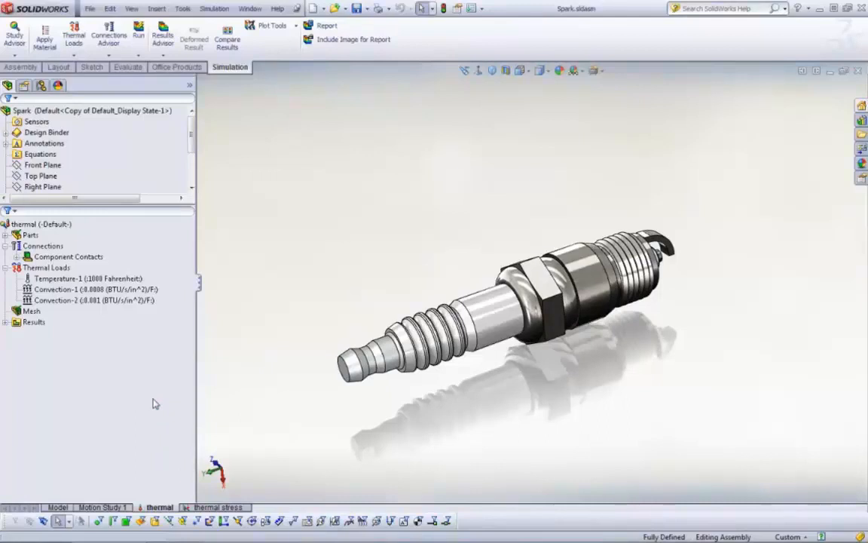
Step: Expand the thermal study's parts and inspect the Contact and Electrode components with their assigned materials on the spark plug
left_click(30, 235)
left_click(6, 235)
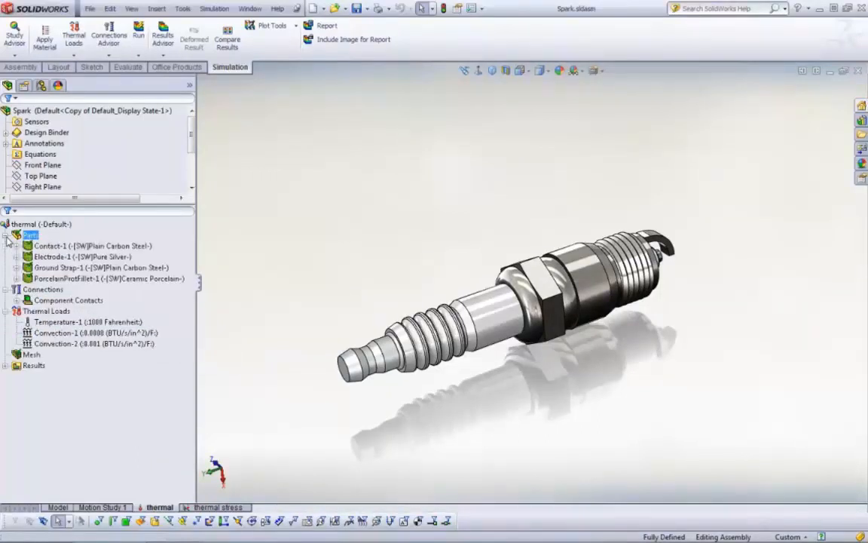
left_click(89, 246)
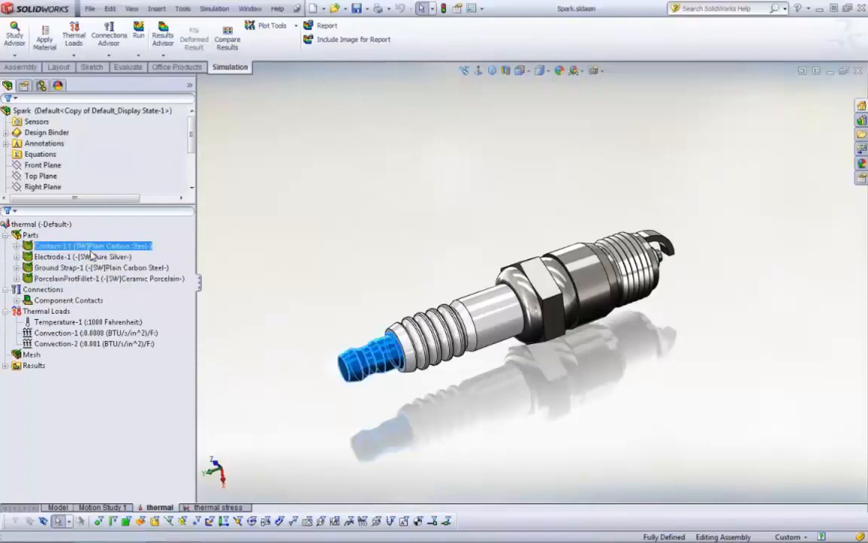
left_click(113, 257)
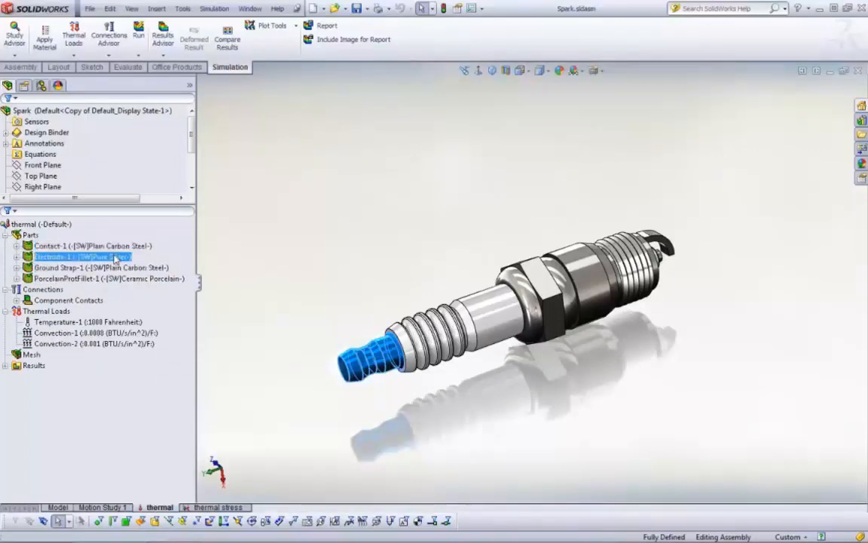
middle_click_drag(534, 303, 633, 265)
scroll(676, 264, "down", 4)
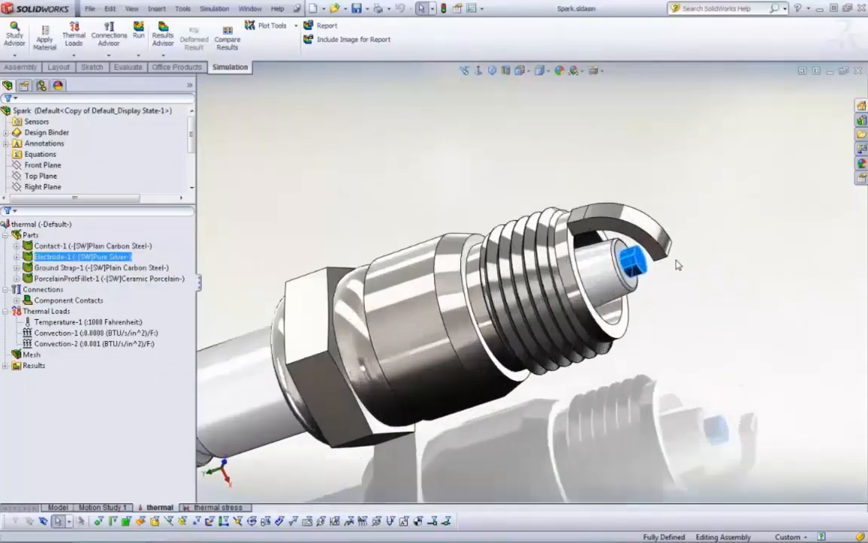
scroll(677, 265, "down", 2)
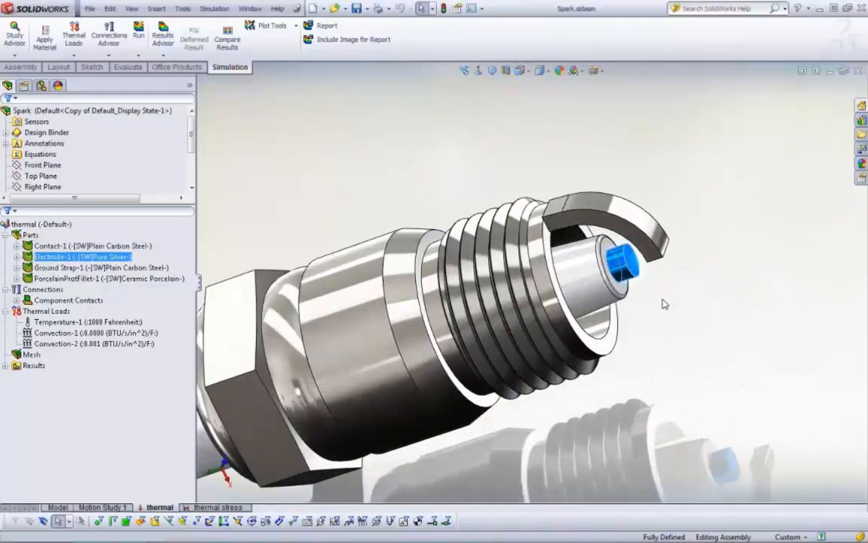
Step: Highlight the Ground Strap and the porcelain insulator to inspect their extents and assigned materials on the full spark plug
left_click(103, 268, "ctrl")
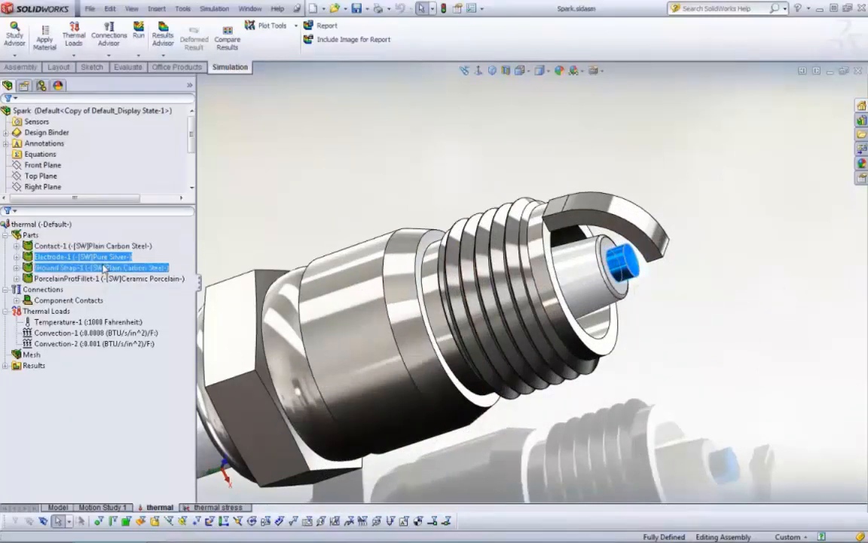
left_click(112, 279, "shift")
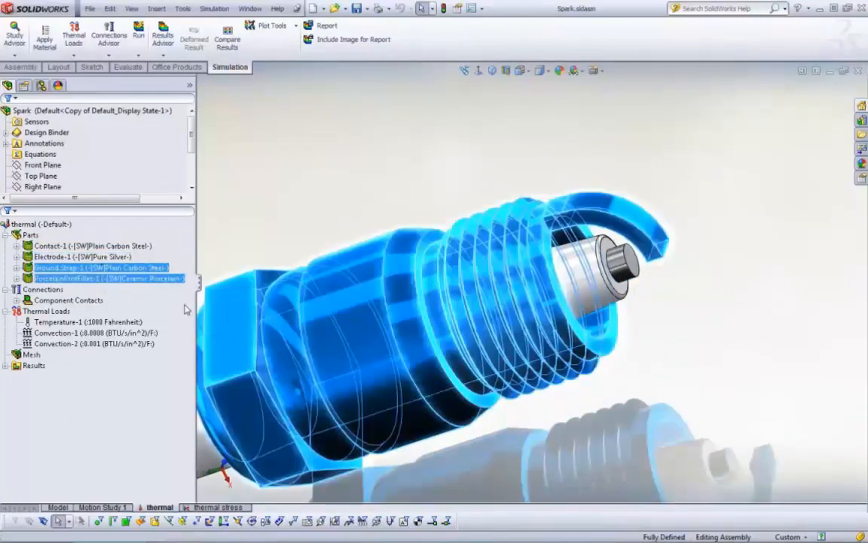
left_click(112, 279)
key("f")
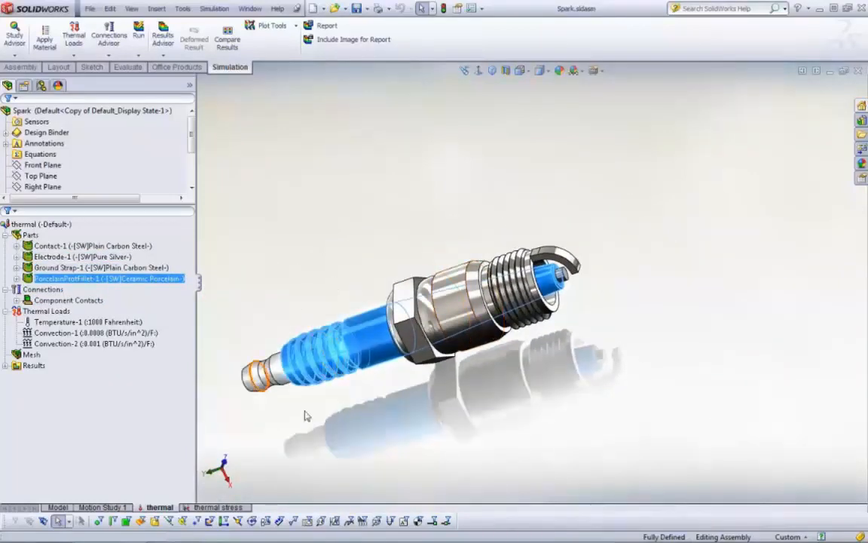
middle_click_drag(360, 416, 396, 390)
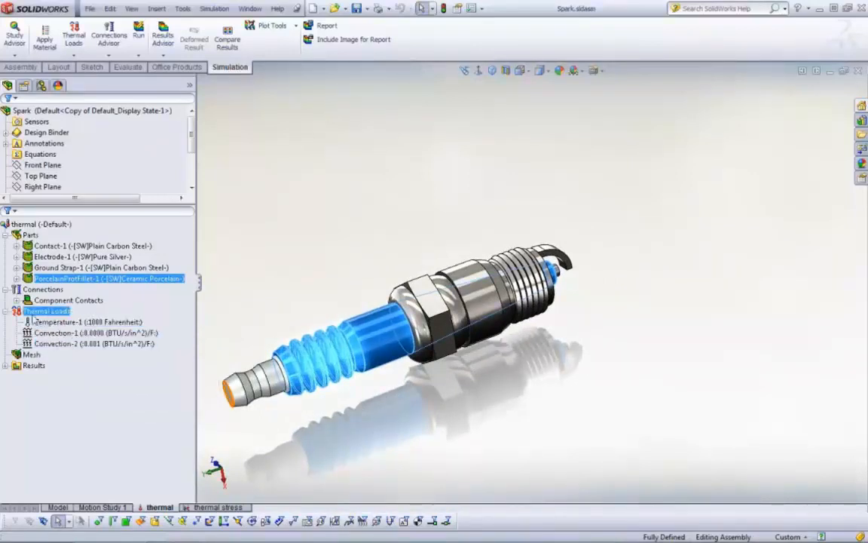
Step: Review the available thermal load types and inspect the faces at the electrode end that carry the Temperature-1 load
left_click(34, 313)
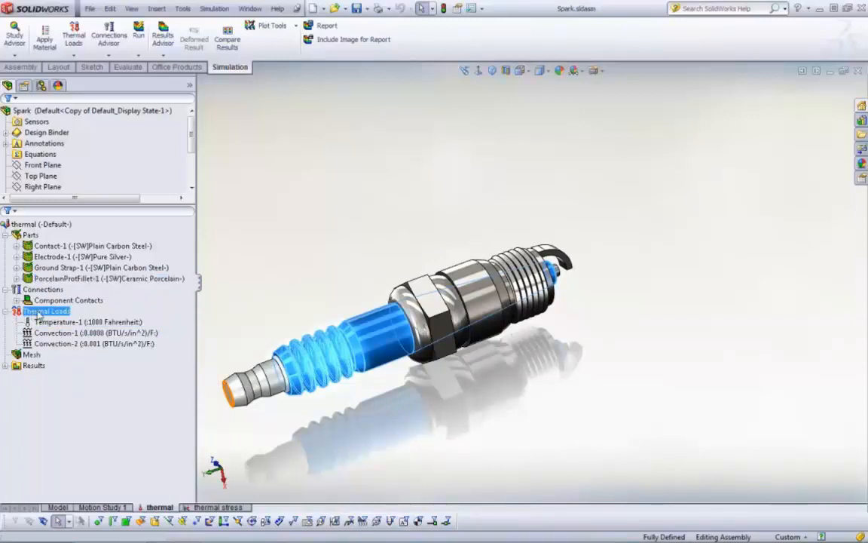
right_click(38, 314)
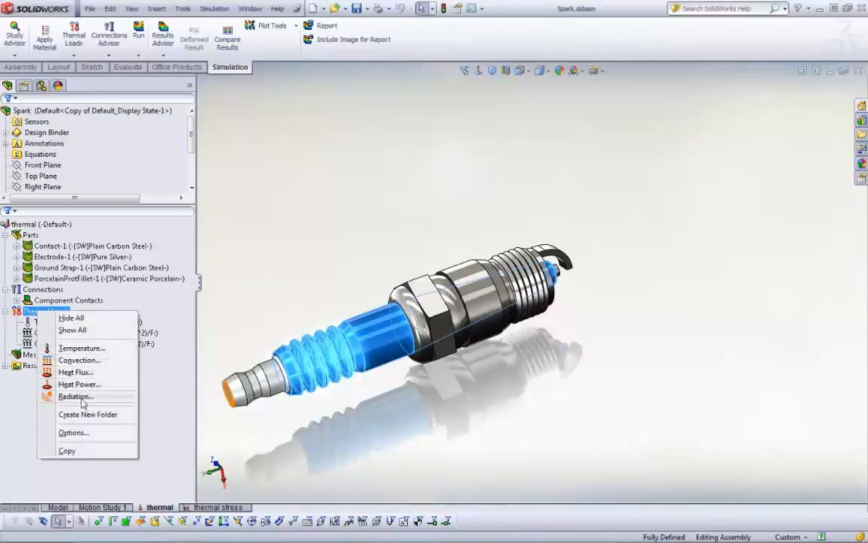
key("Escape")
left_click(104, 322)
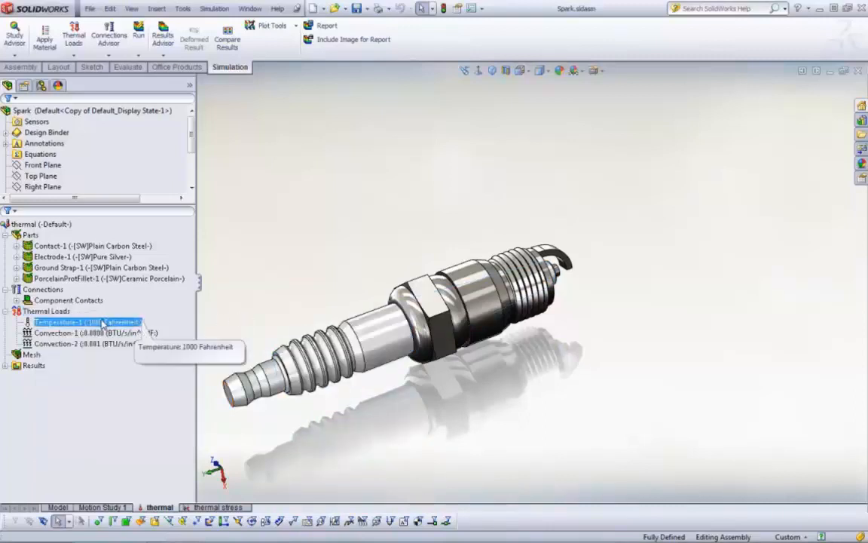
middle_click_drag(564, 327, 504, 301)
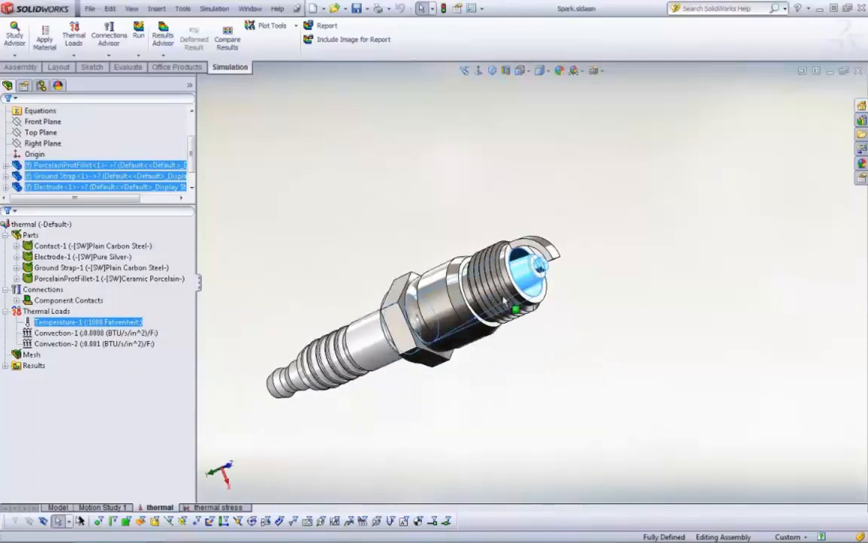
scroll(535, 268, "down", 5)
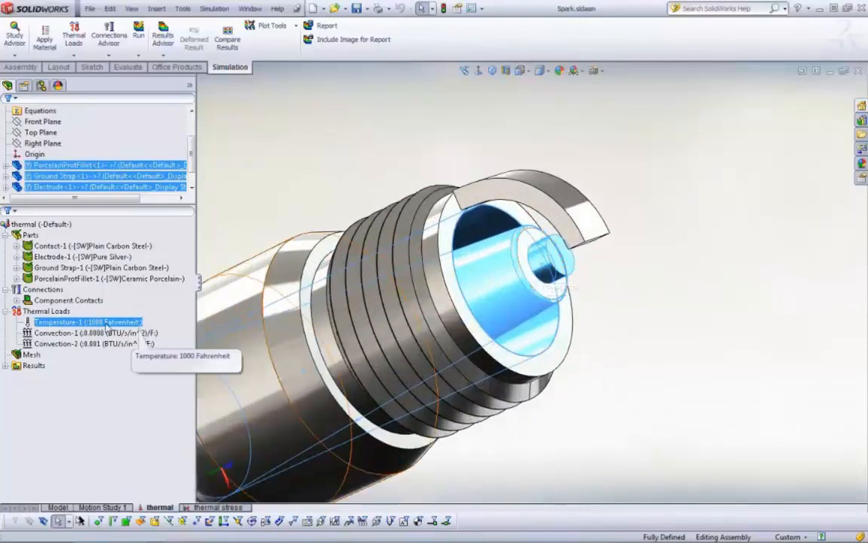
Step: Inspect the faces, convection coefficients and ambient temperatures of the Convection-1 and Convection-2 loads
left_click(92, 333, "ctrl")
left_click(90, 333)
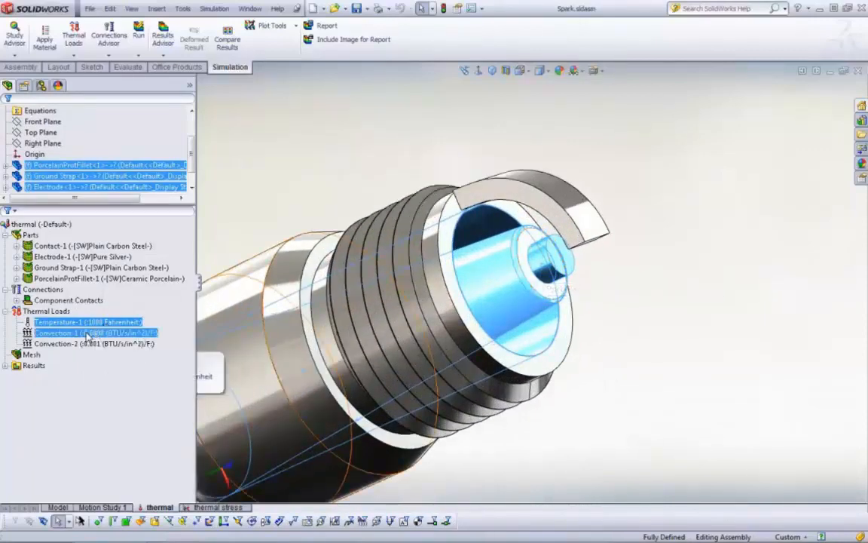
scroll(327, 349, "up", 5)
middle_click_drag(334, 357, 416, 378)
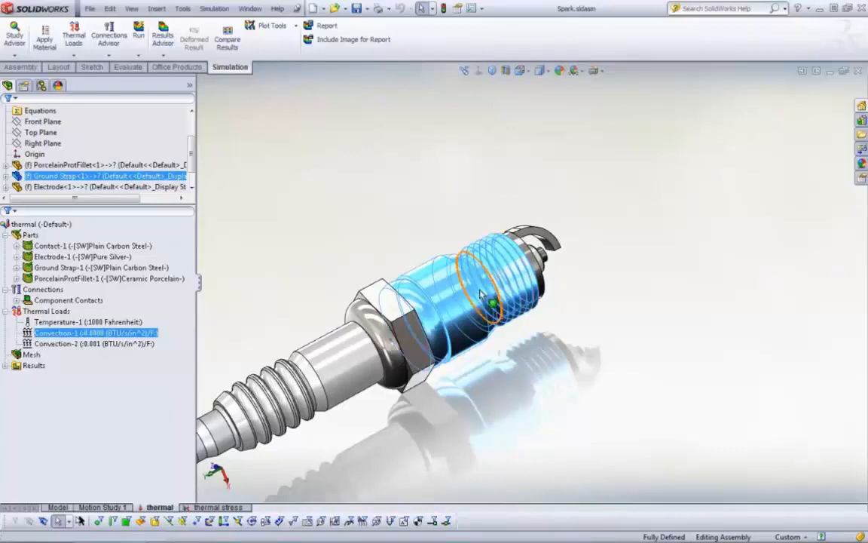
mouse_move(115, 337)
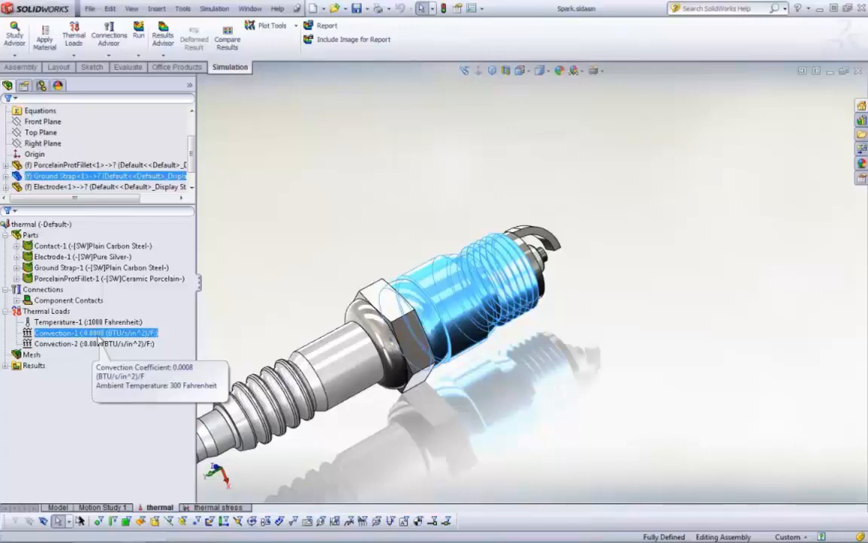
left_click(97, 343)
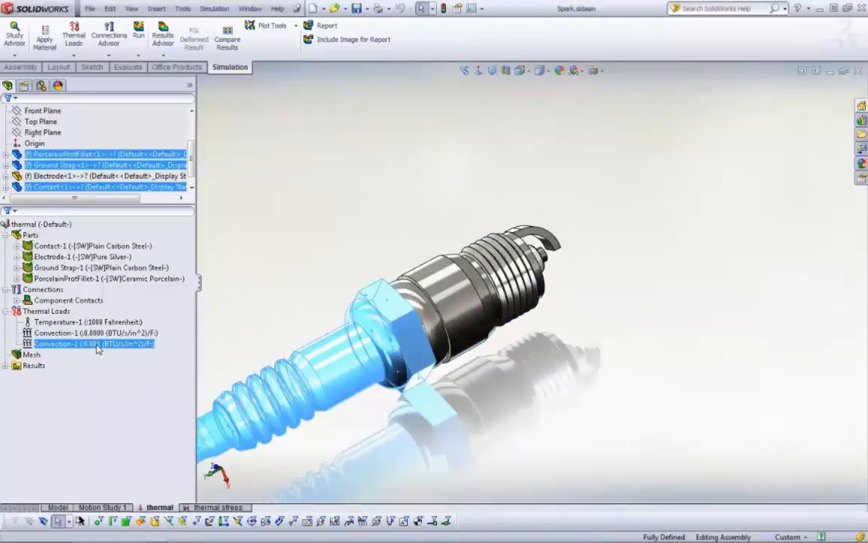
mouse_move(114, 344)
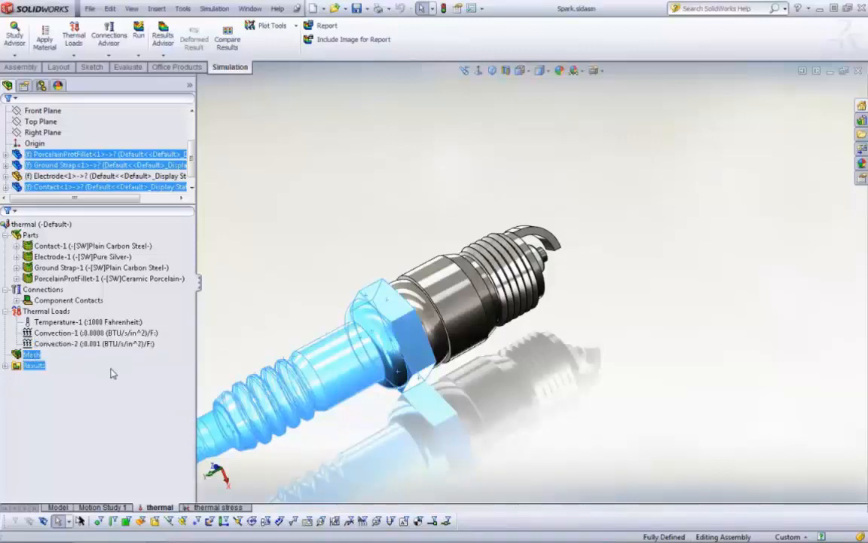
Step: Display the Thermal1 temperature plot from the study results and examine the electrode end of the spark plug
left_click(7, 366)
left_click(37, 379)
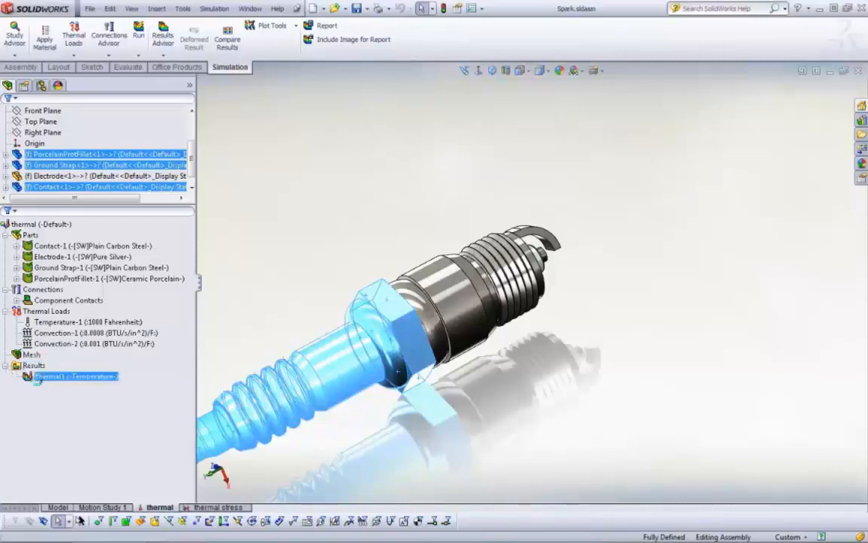
double_click(38, 377)
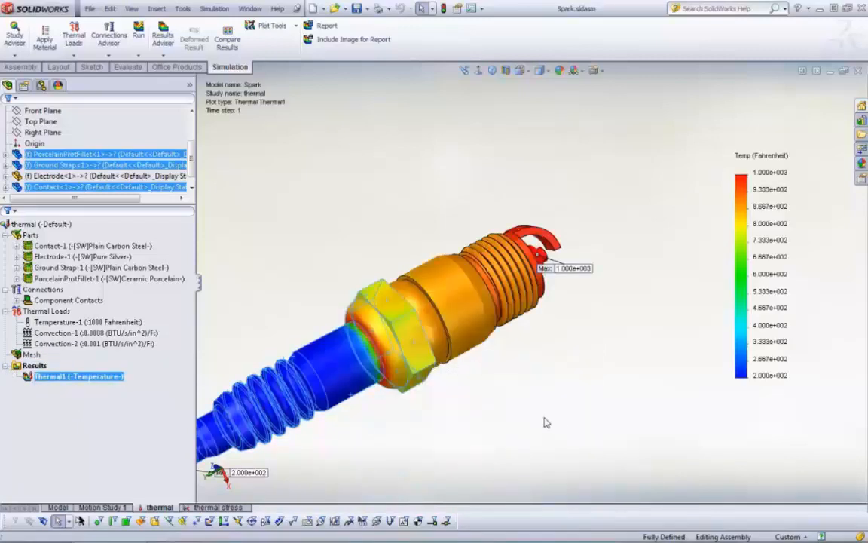
middle_click_drag(464, 416, 409, 417)
scroll(332, 279, "down", 3)
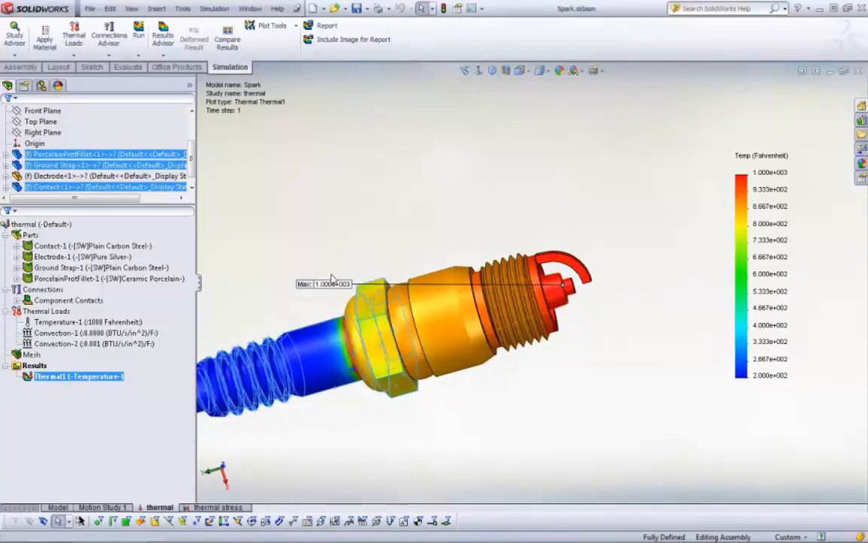
Step: Move the maximum temperature label just above the electrode tip and bring both the maximum and minimum labels into view
left_click_drag(333, 279, 614, 230)
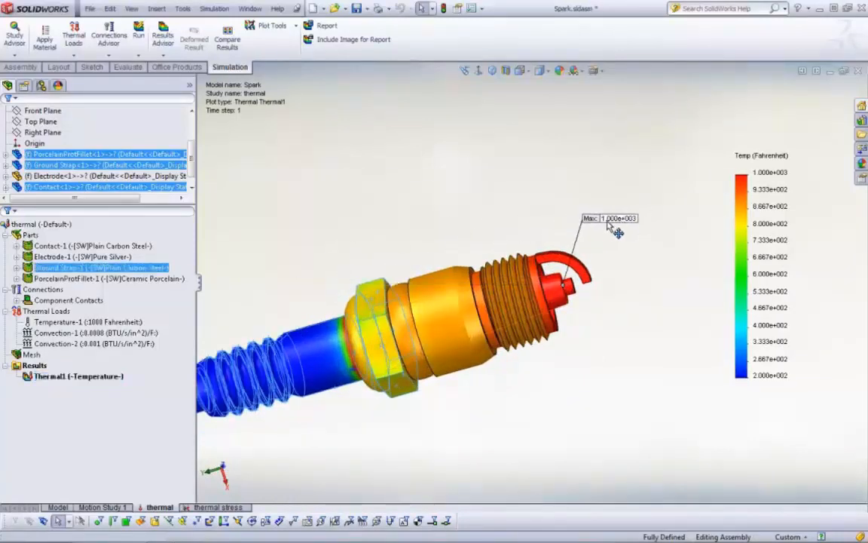
scroll(481, 356, "up", 3)
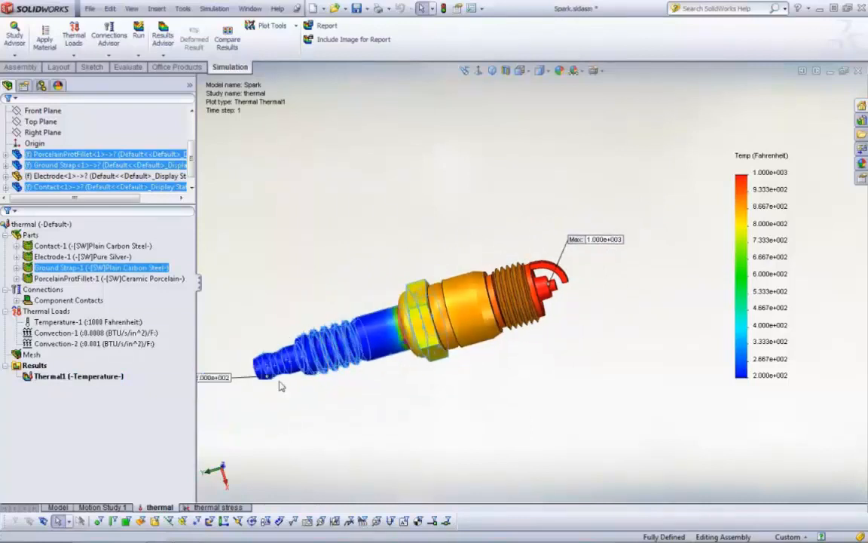
scroll(272, 387, "down", 1)
scroll(265, 388, "up", 1)
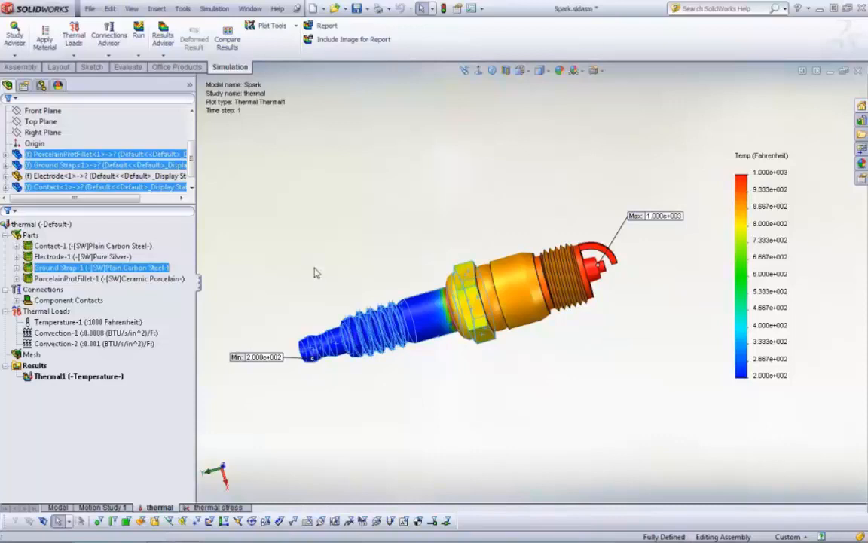
Step: Section the Thermal1 temperature plot along the Front Plane to expose the inside of the spark plug
right_click(113, 376)
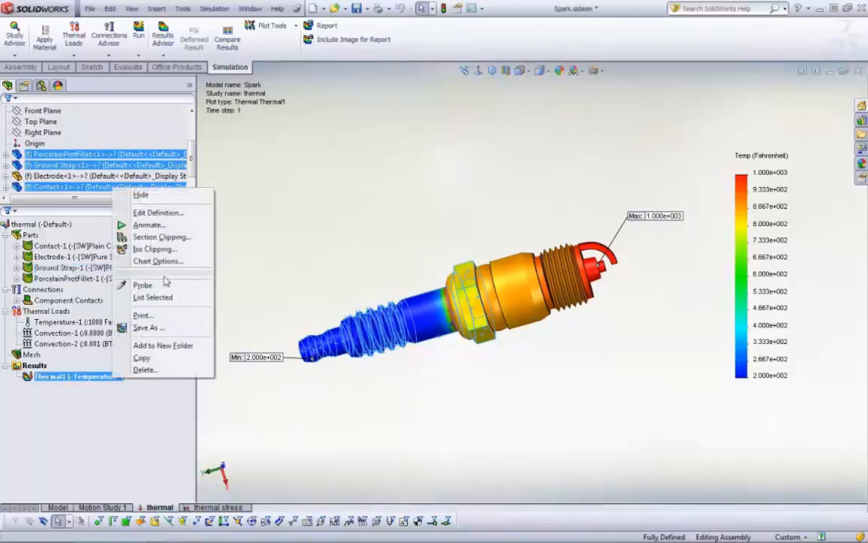
left_click(161, 238)
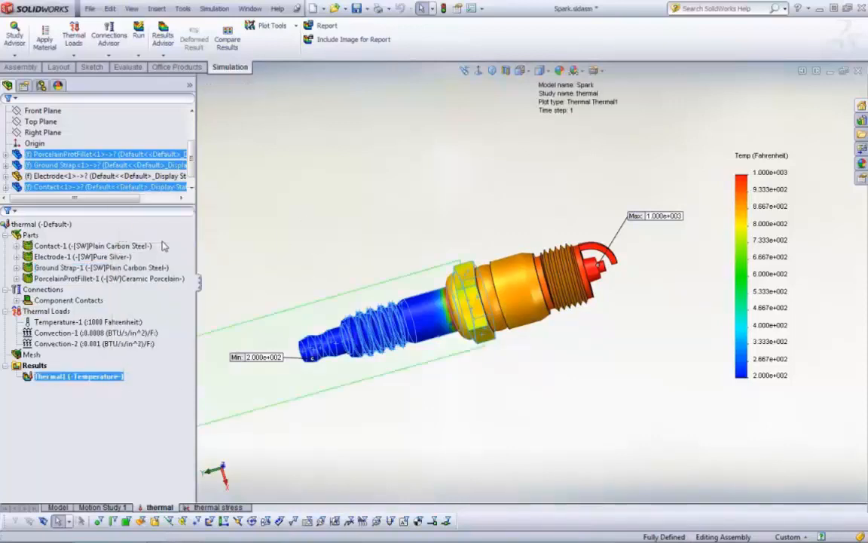
middle_click_drag(432, 240, 595, 273)
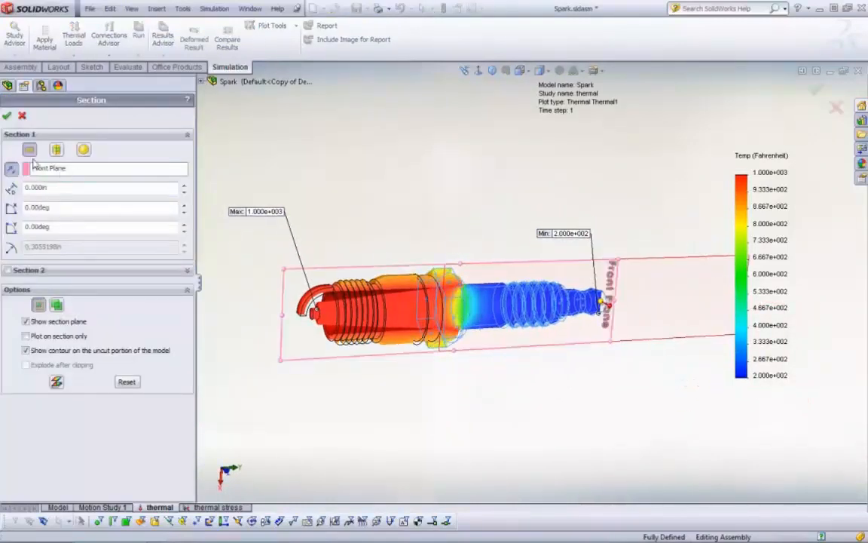
left_click(6, 115)
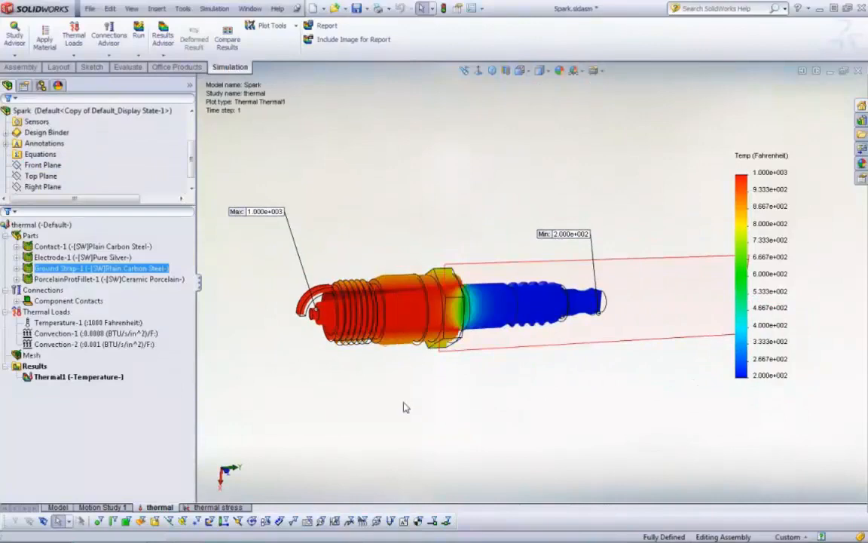
middle_click_drag(405, 404, 345, 447)
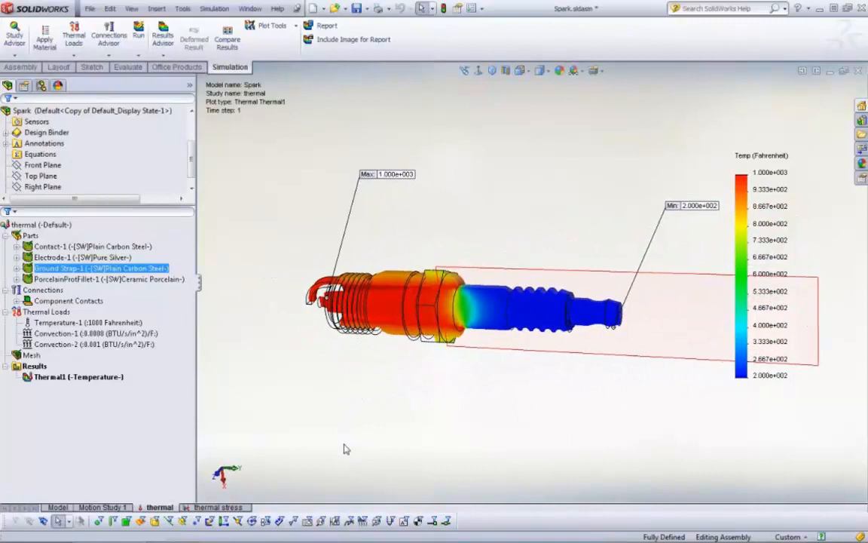
Step: Probe the temperature at four locations across the sectioned Ground Strap wall, from its outer surface inward
left_click(55, 377)
right_click(52, 379)
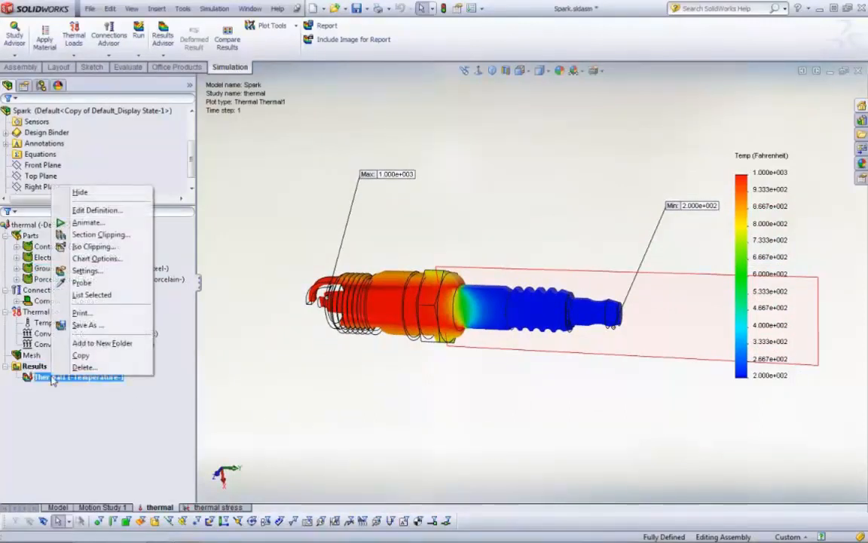
left_click(81, 281)
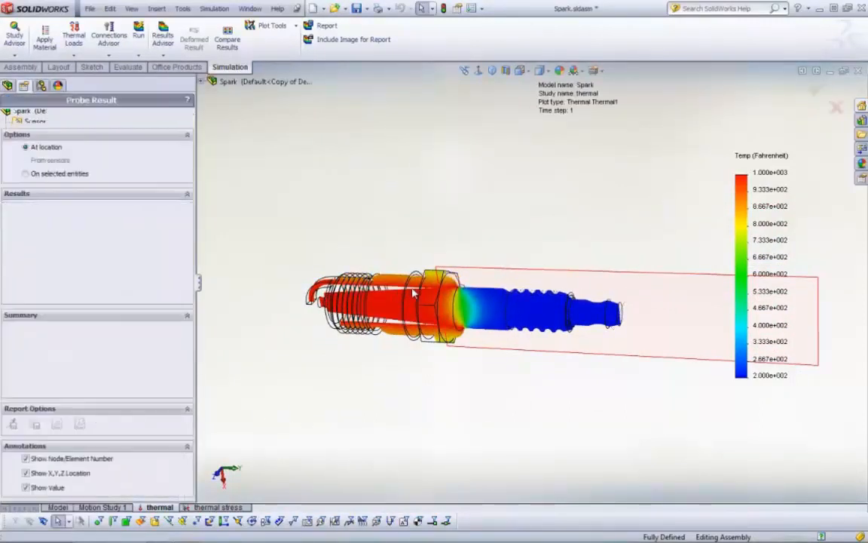
scroll(413, 294, "down", 4)
left_click(389, 264)
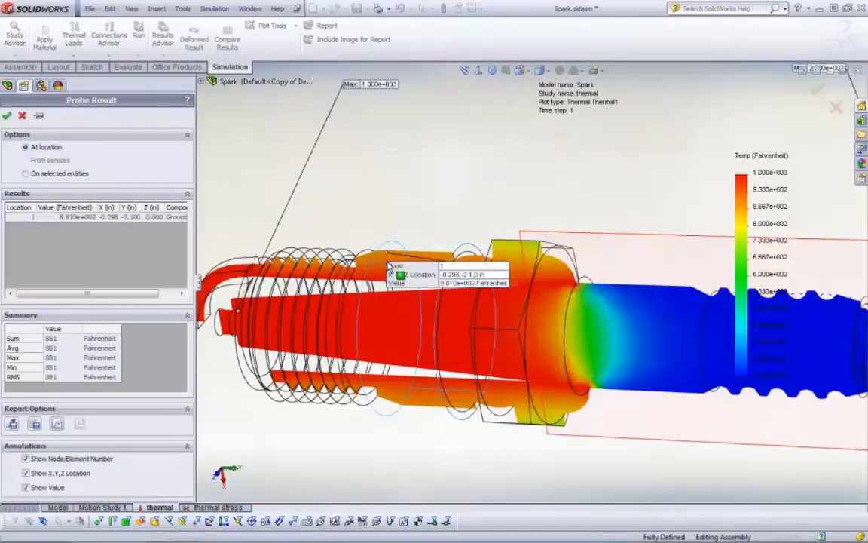
left_click(388, 271)
left_click(388, 279)
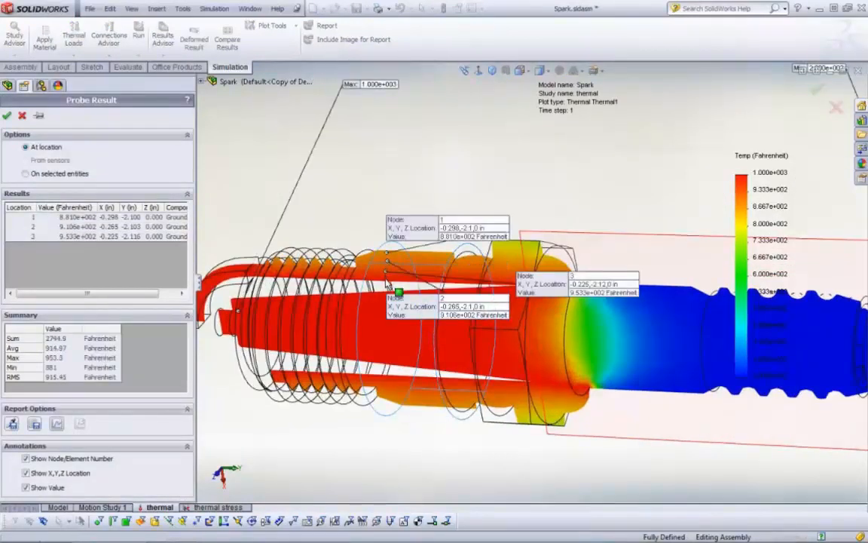
left_click(386, 283)
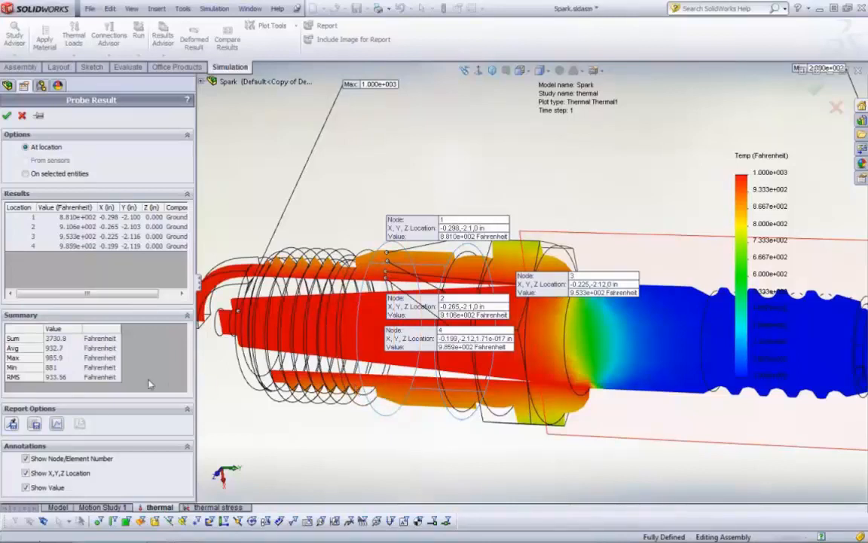
Step: Graph the four probed temperatures by location, examine the curve, and leave the probe
left_click(56, 423)
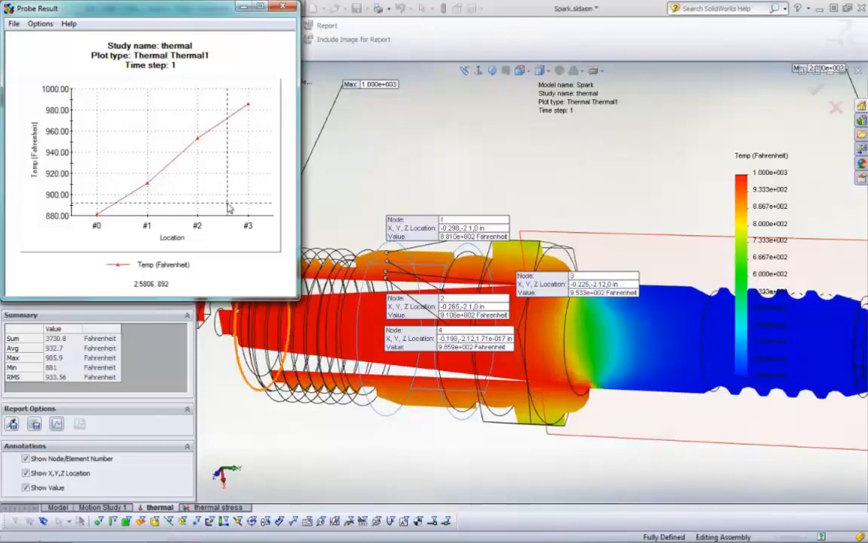
left_click(282, 7)
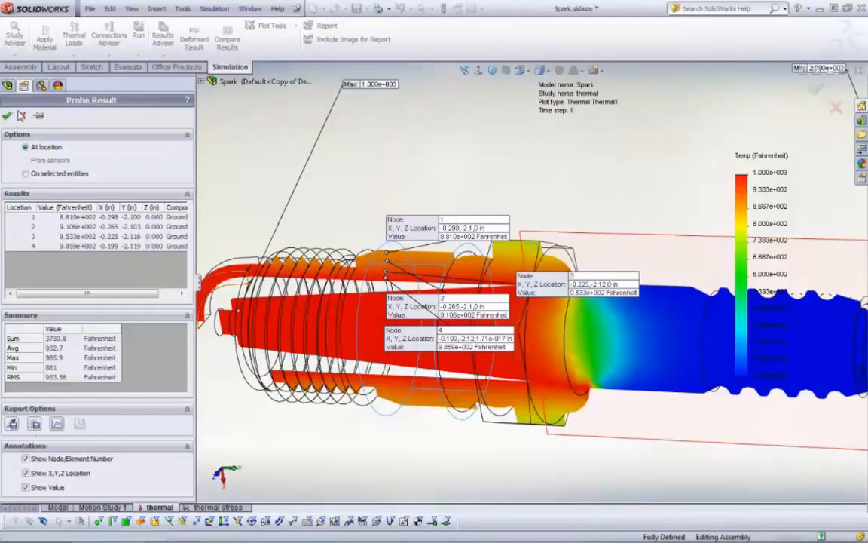
left_click(22, 115)
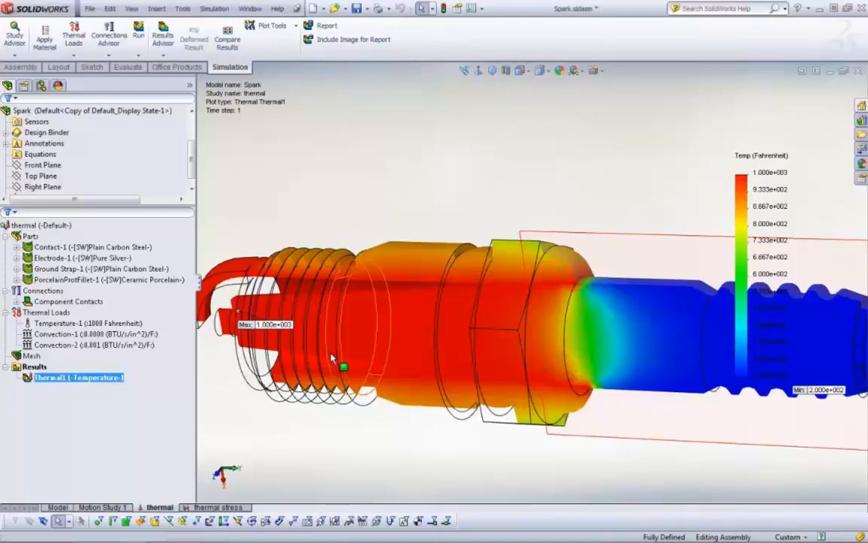
Step: Create a new Static study named Study 1 for the spark plug
left_click(22, 56)
left_click(24, 78)
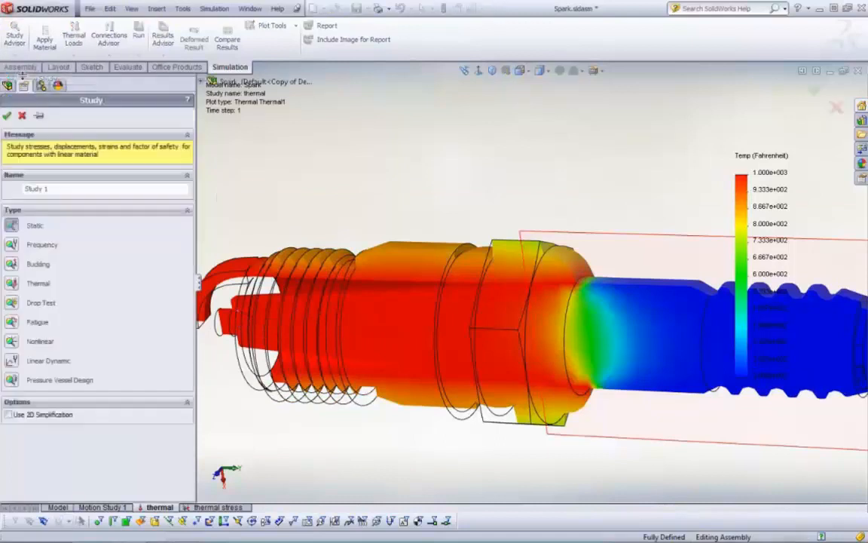
left_click(7, 115)
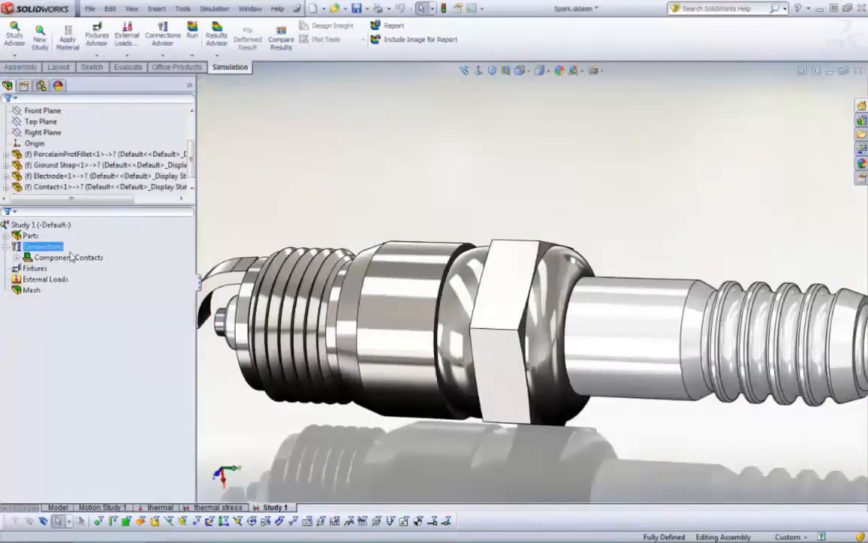
Step: Add thermal effects to Study 1's external loads, taking temperatures from the thermal study named thermal
right_click(37, 279)
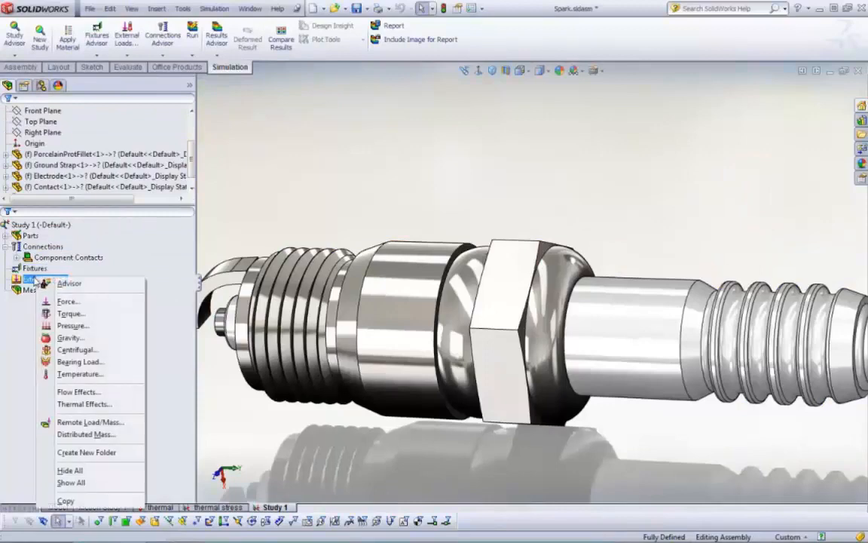
left_click(35, 281)
right_click(37, 279)
left_click(81, 405)
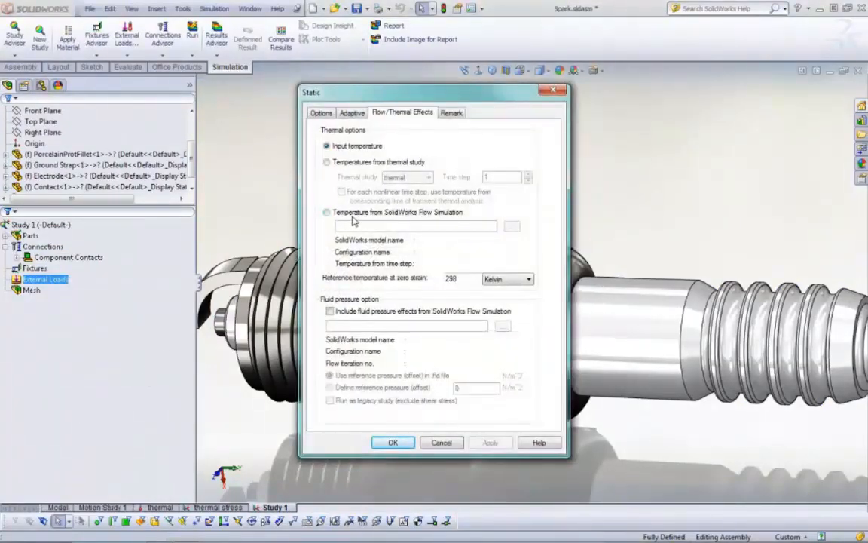
left_click(338, 162)
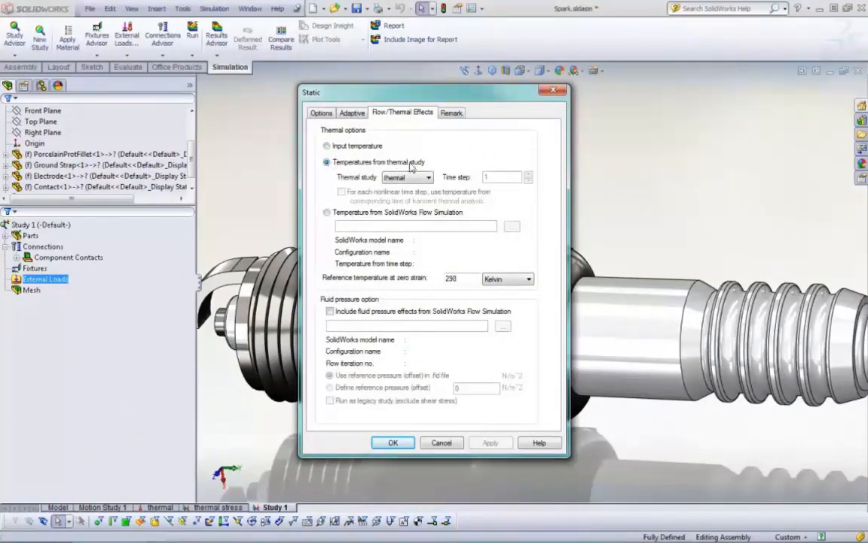
left_click(409, 177)
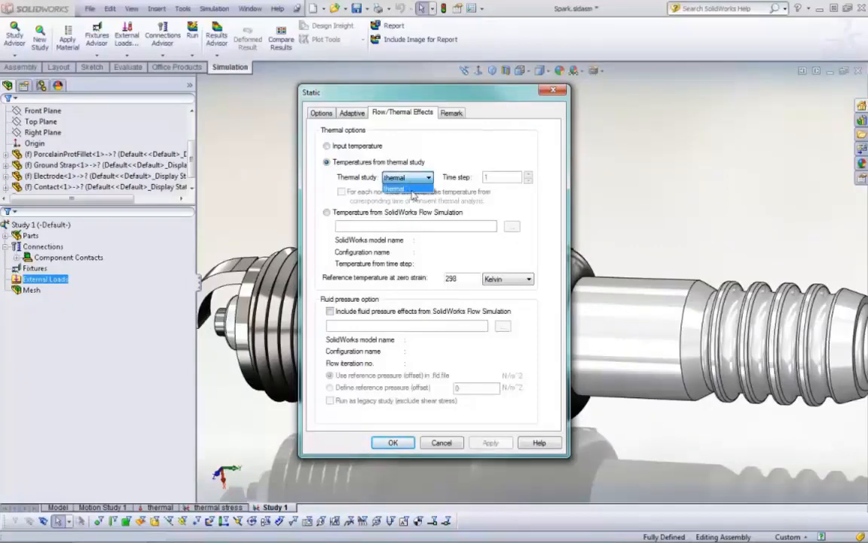
left_click(407, 180)
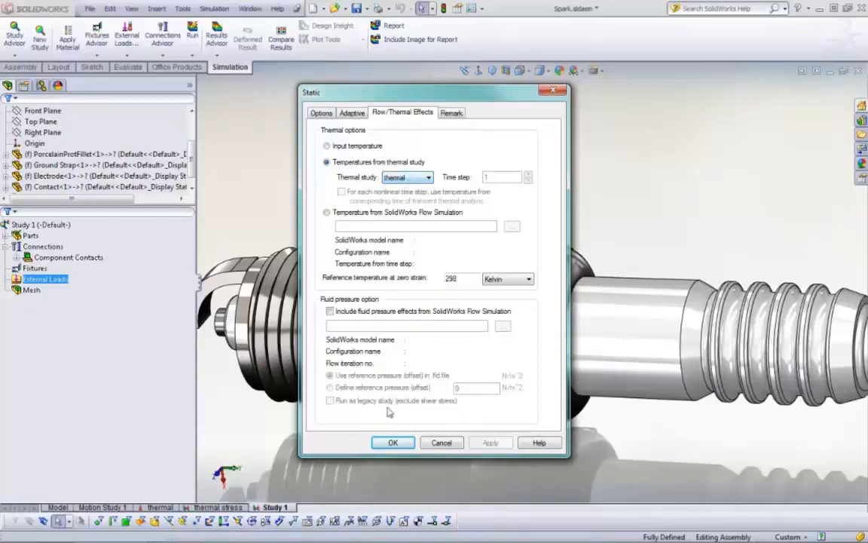
left_click(393, 442)
left_click(29, 290)
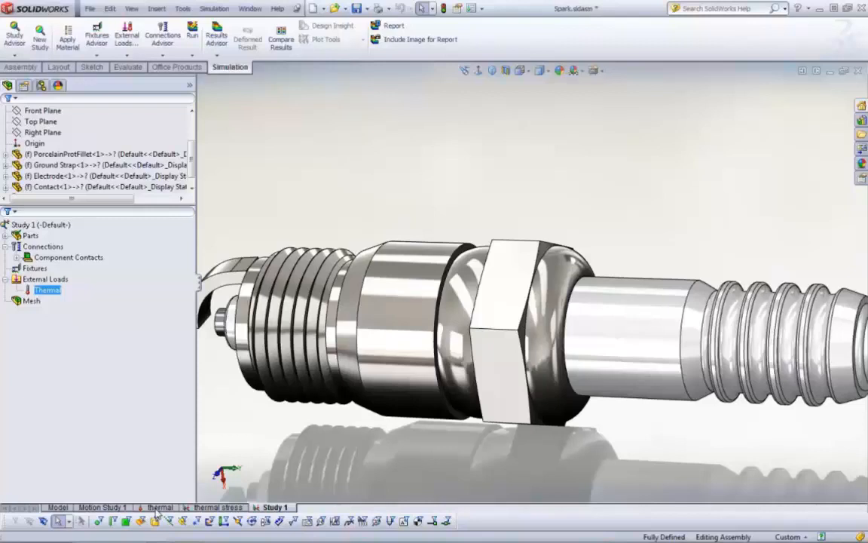
left_click(6, 235)
left_click(42, 291)
left_click(6, 236)
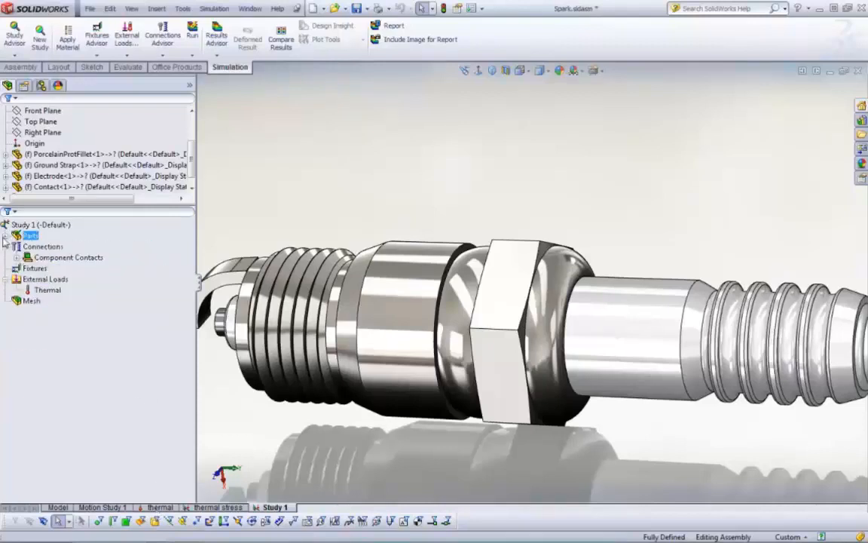
left_click(16, 268)
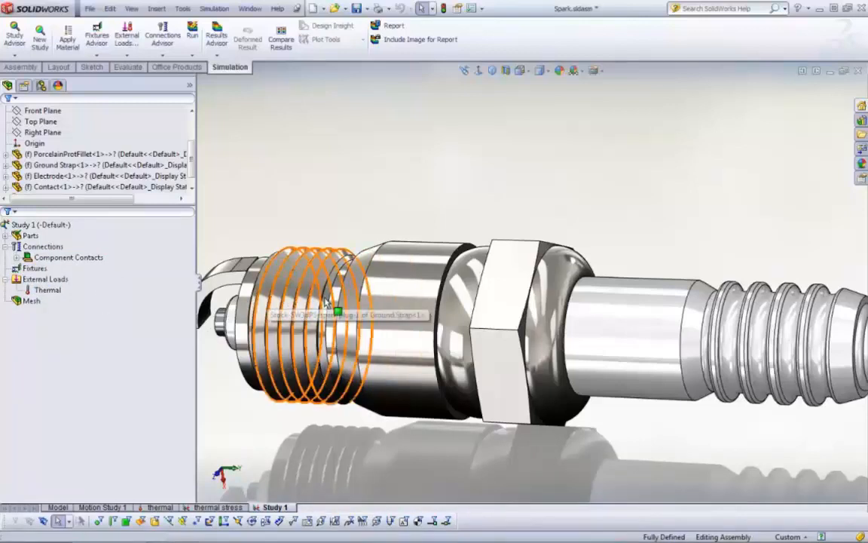
Step: Start an advanced On Cylindrical Faces fixture on the Ground Strap's smooth cylindrical face between the threads and the hex
middle_click_drag(368, 345, 364, 295)
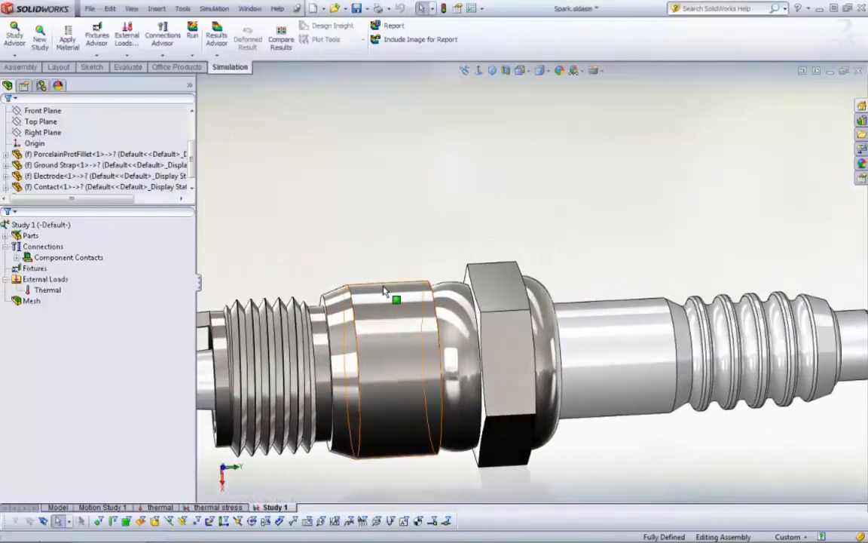
right_click(36, 271)
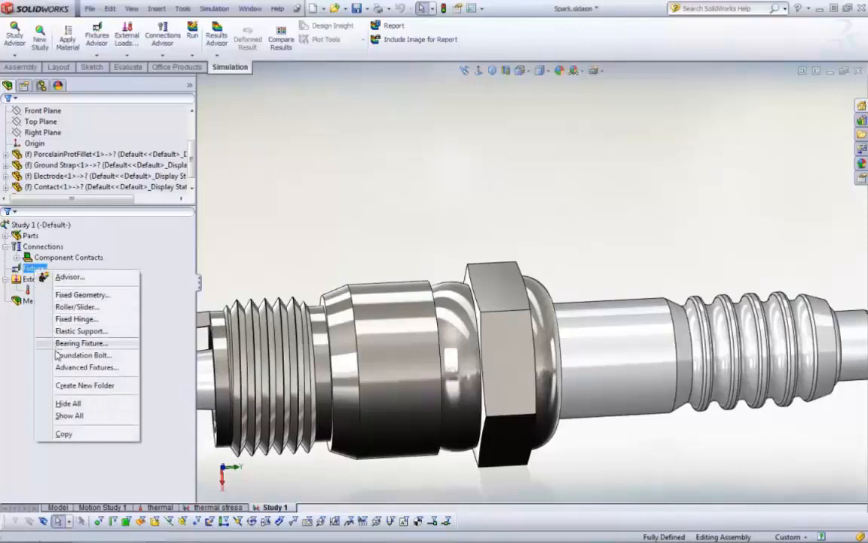
left_click(59, 368)
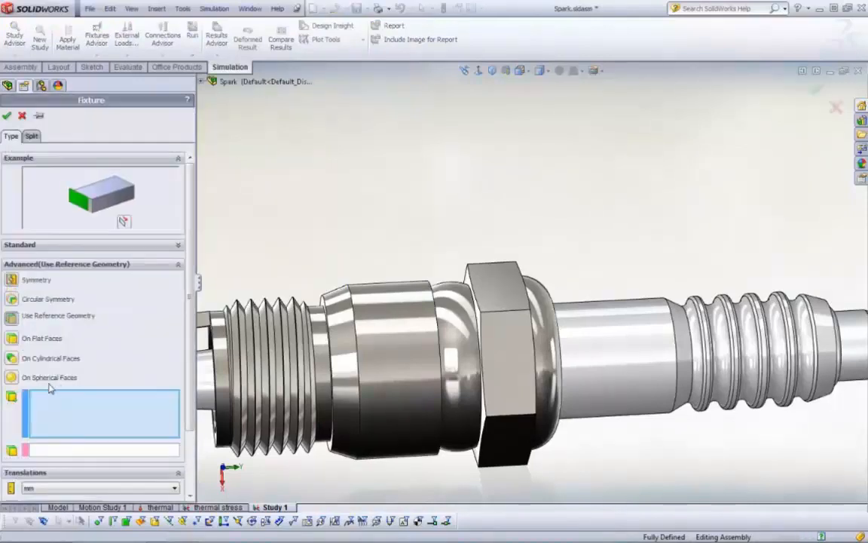
left_click(17, 362)
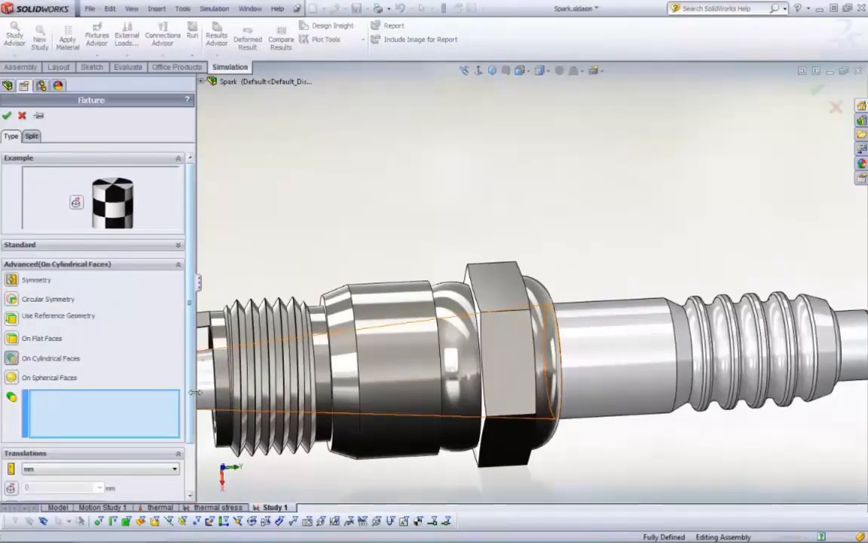
scroll(407, 310, "up", 1)
left_click(408, 313)
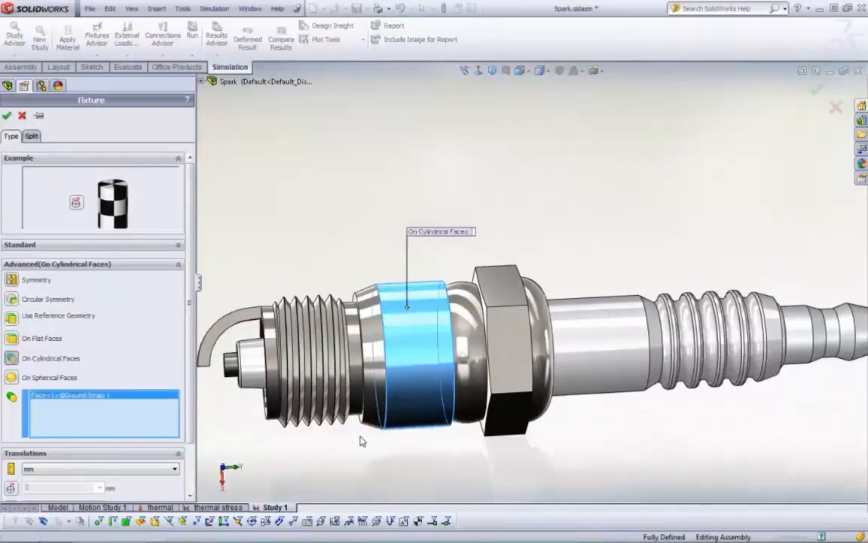
scroll(316, 439, "up", 2)
Step: Restrain the fixture radially at 0 mm and circumferentially at 0 rad, and apply it
left_click_drag(189, 414, 189, 469)
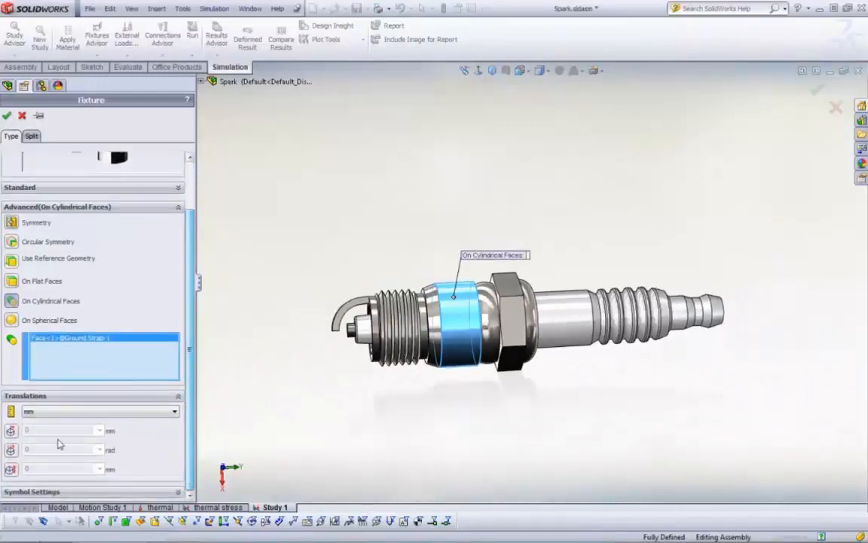
left_click(15, 435)
scroll(106, 444, "down", 3)
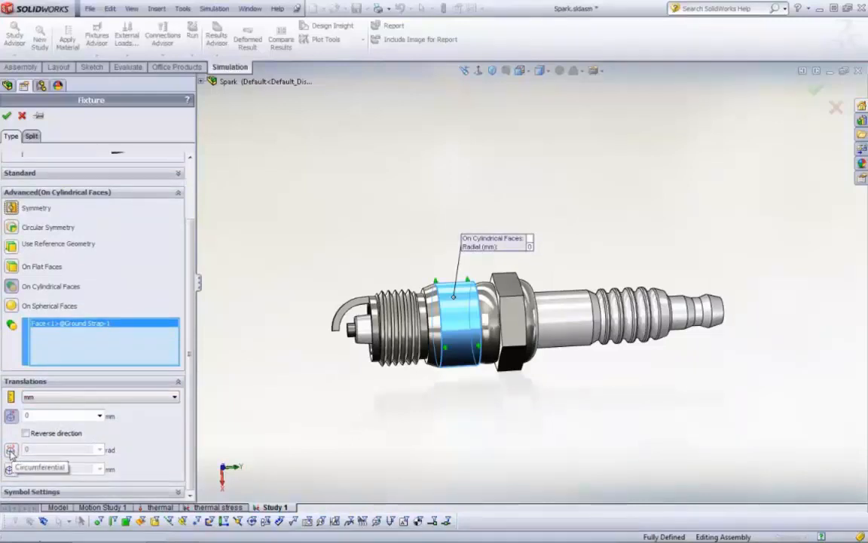
left_click(11, 450)
scroll(46, 407, "up", 3)
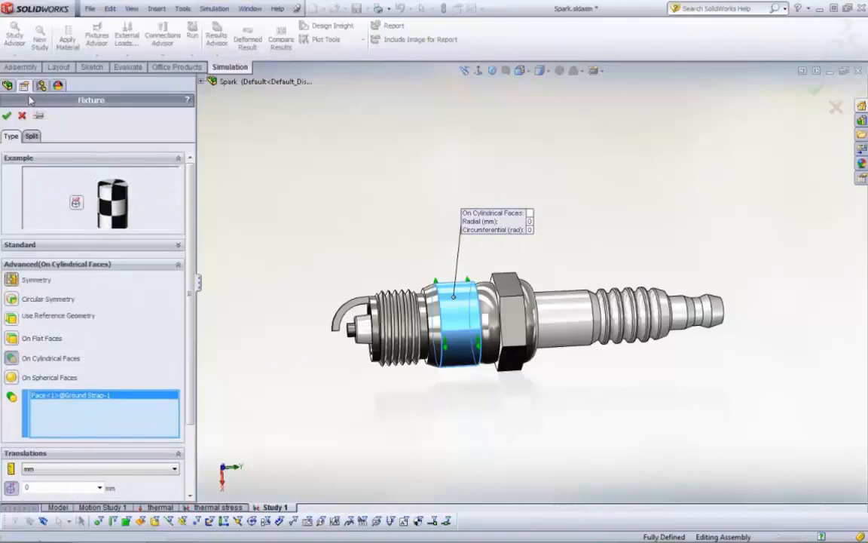
left_click(6, 115)
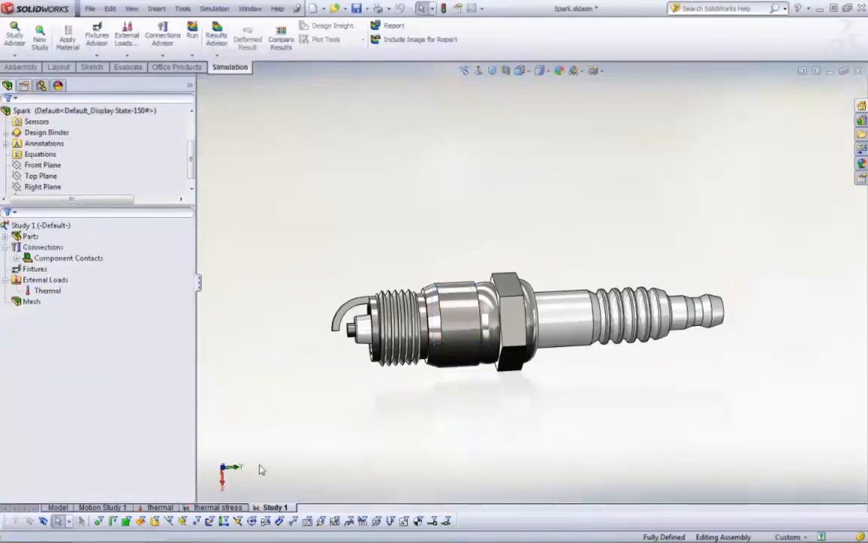
Step: Switch to the thermal stress study and display its Stress1 von Mises plot
left_click(217, 507)
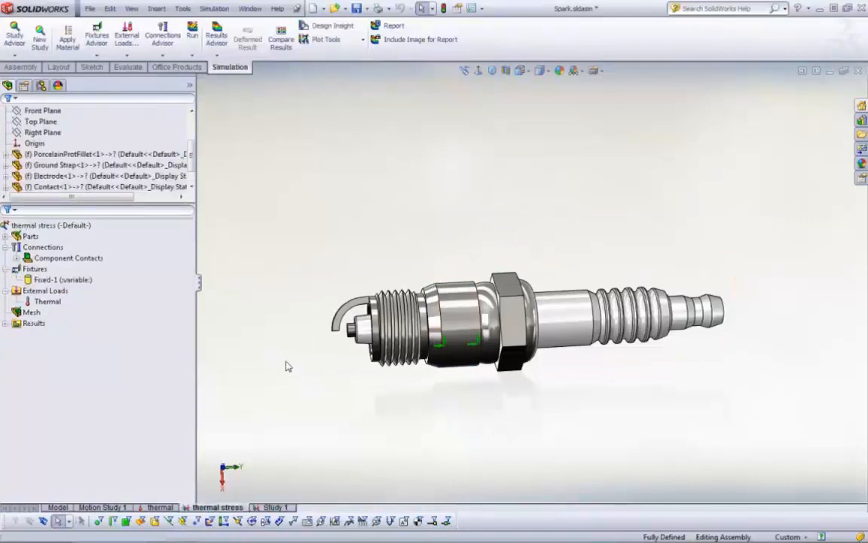
left_click(33, 323)
left_click(5, 323)
double_click(45, 334)
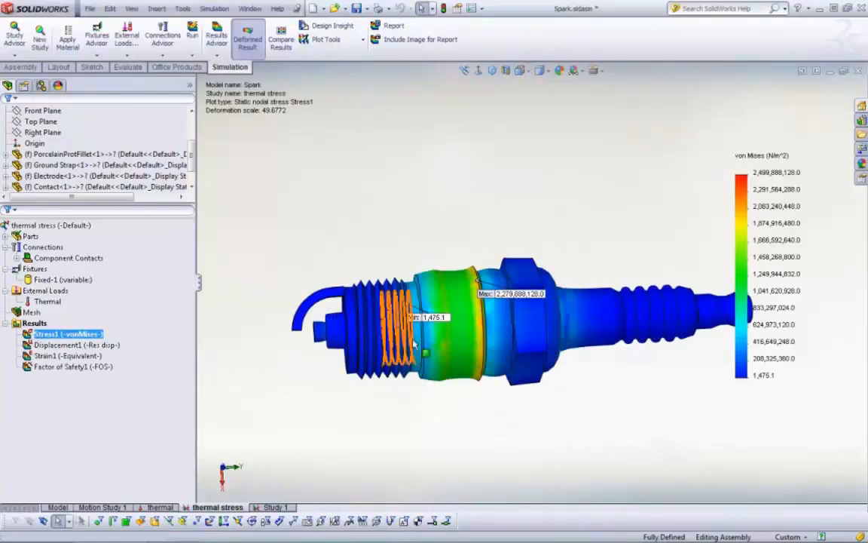
Step: Move the maximum stress label above the spark plug body and change the plot units to N/mm^2 (MPa)
scroll(500, 309, "up", 2)
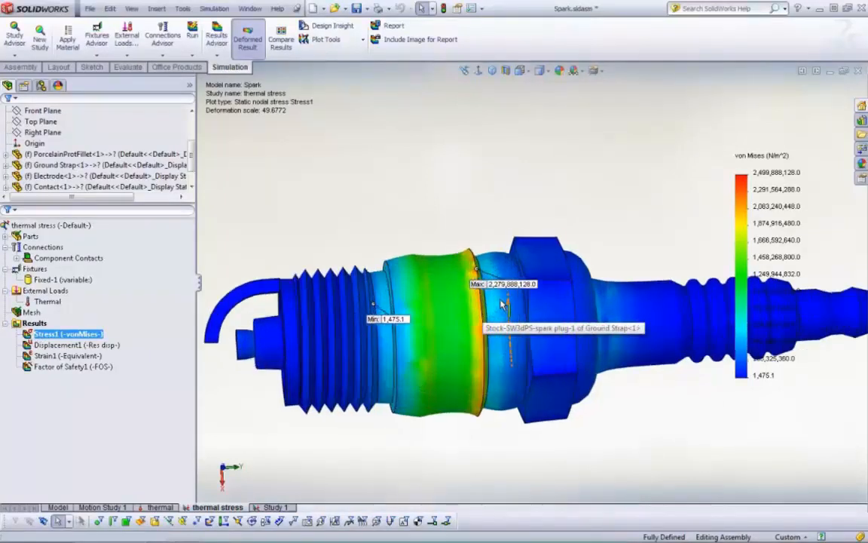
left_click_drag(510, 291, 507, 140)
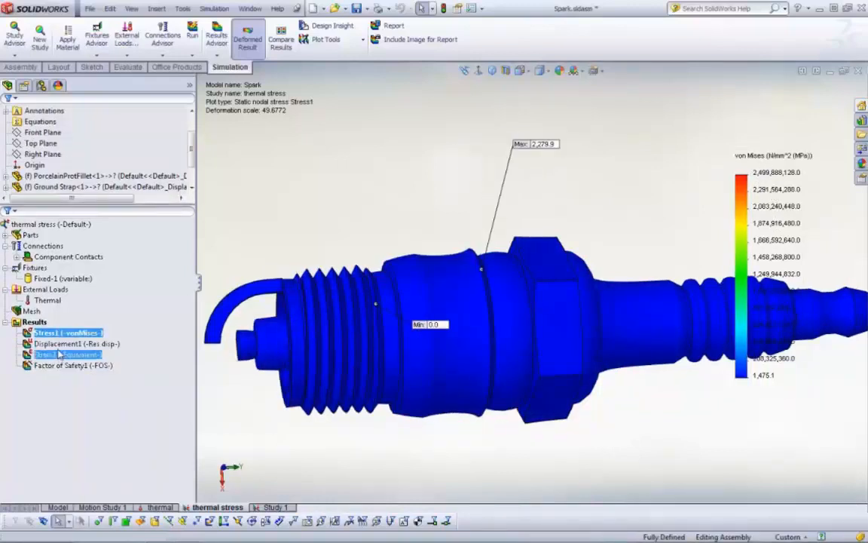
Step: Display the Displacement1 plot and the Factor of Safety1 plot, and examine the safety distribution around the spark plug
double_click(58, 344)
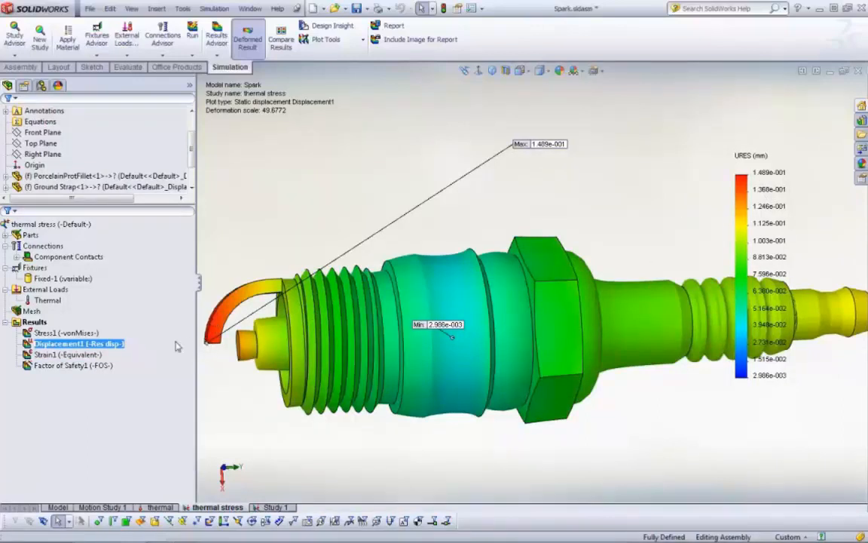
double_click(73, 365)
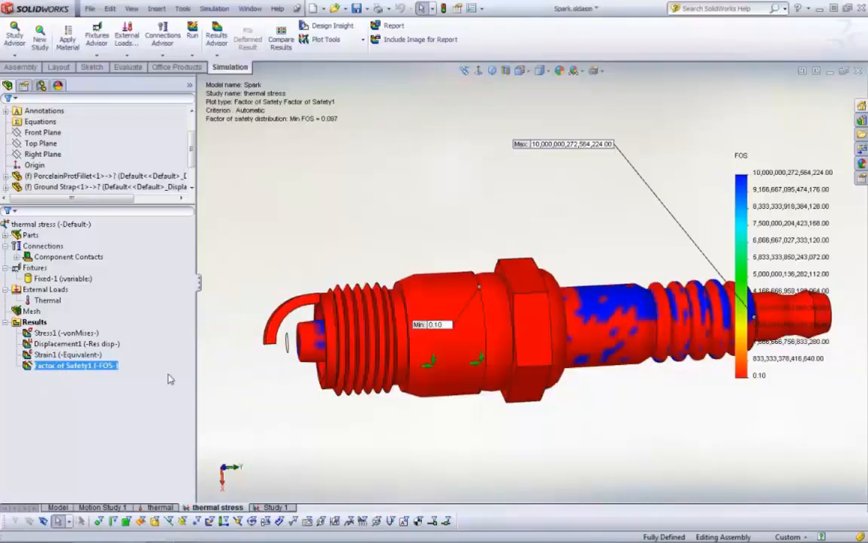
scroll(603, 383, "up", 3)
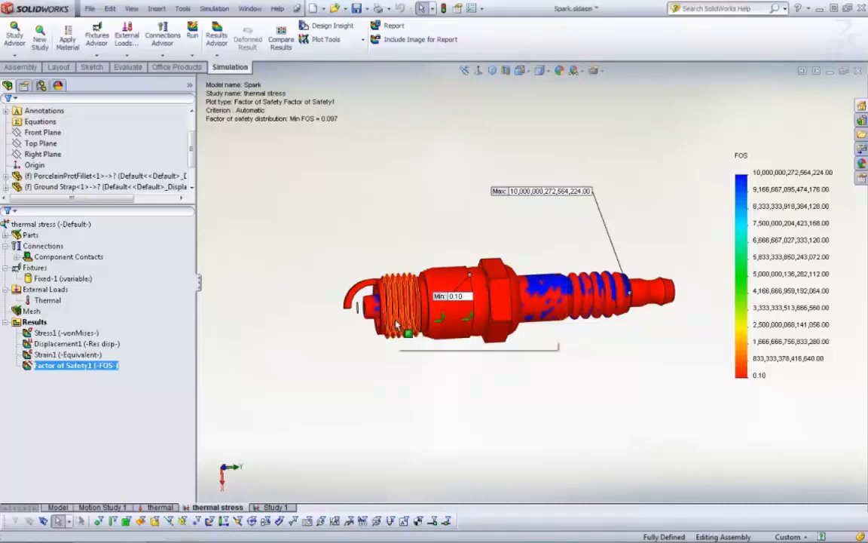
scroll(380, 317, "up", 3)
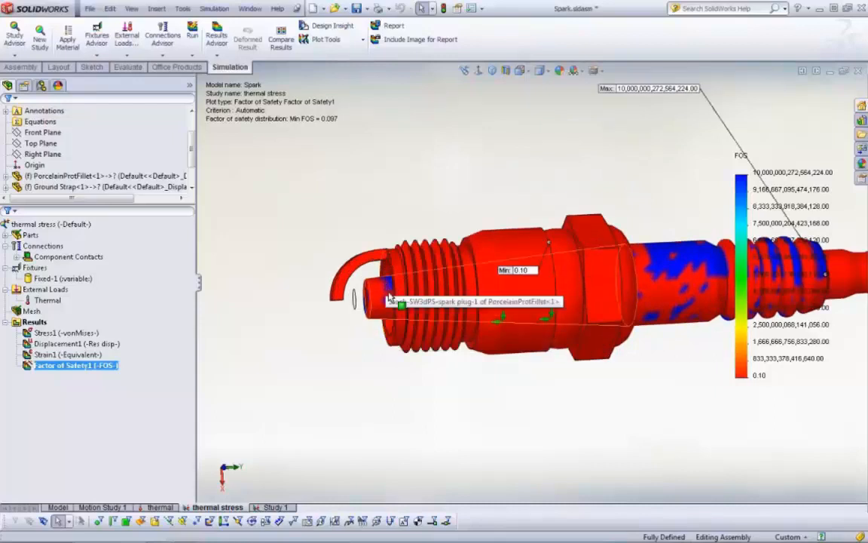
scroll(576, 345, "down", 3)
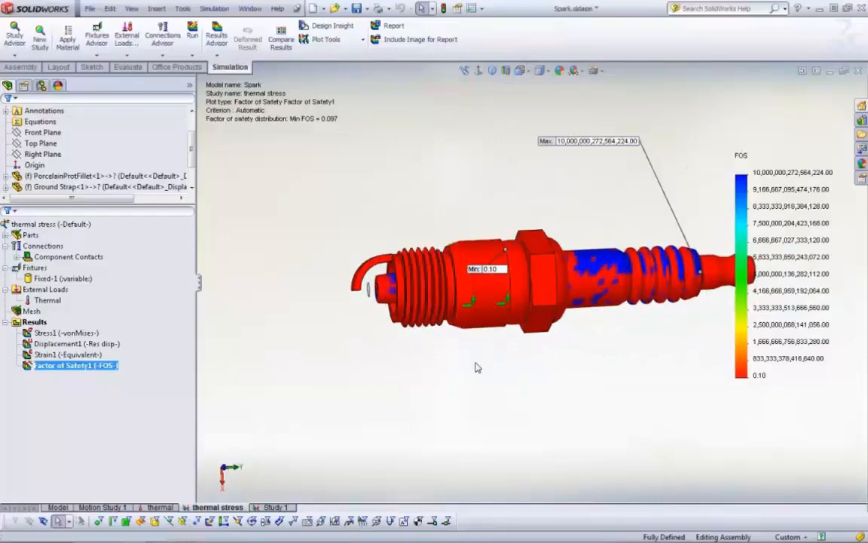
middle_click_drag(474, 361, 511, 300)
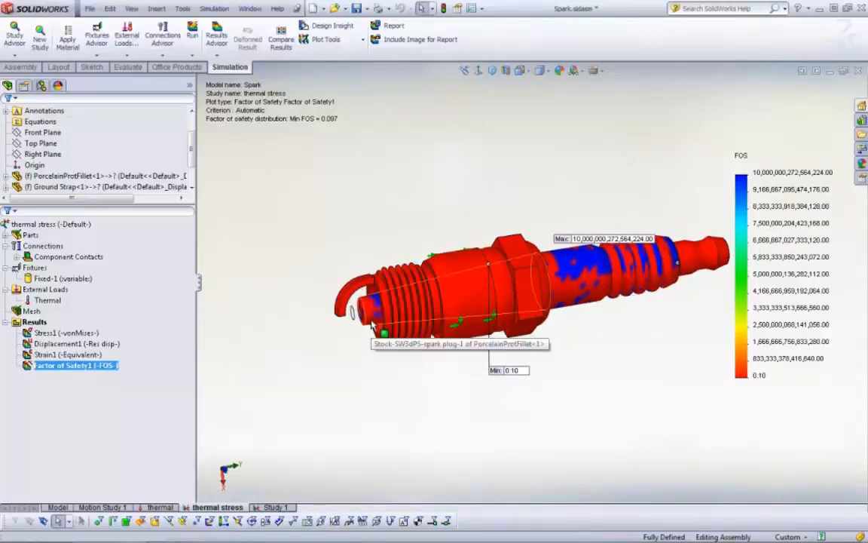
Step: Switch to the presentation and advance past the Spark Plug Thermal Analysis slide
key("alt+Tab")
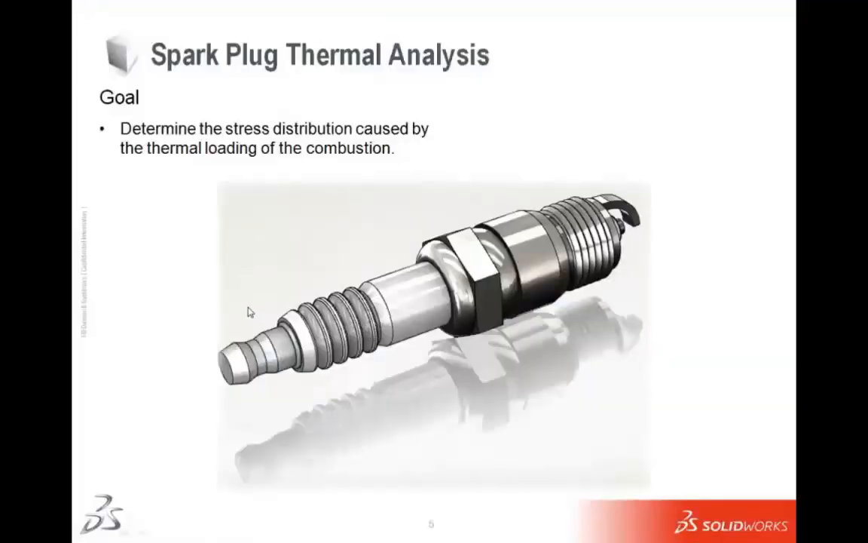
key("Right")
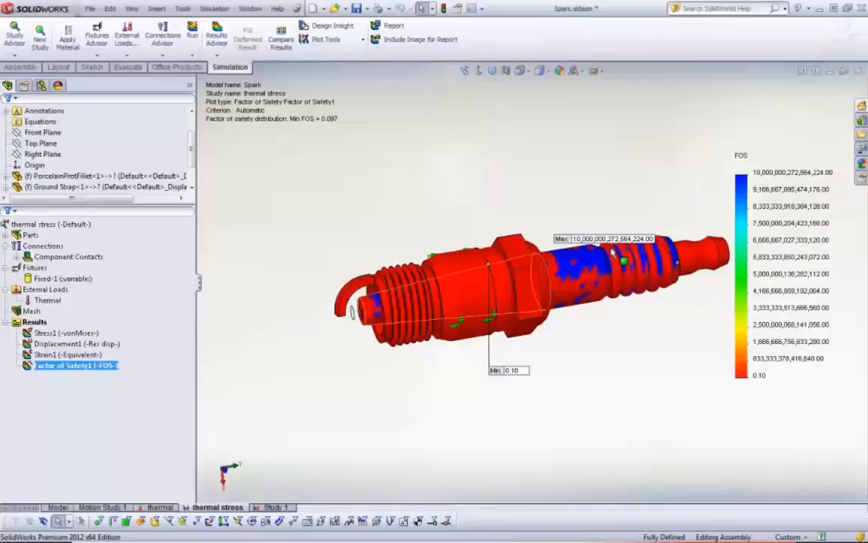
Step: Open the recent casing.sldasm assembly and expand its Sensors folder to show the existing sensor
left_click(90, 8)
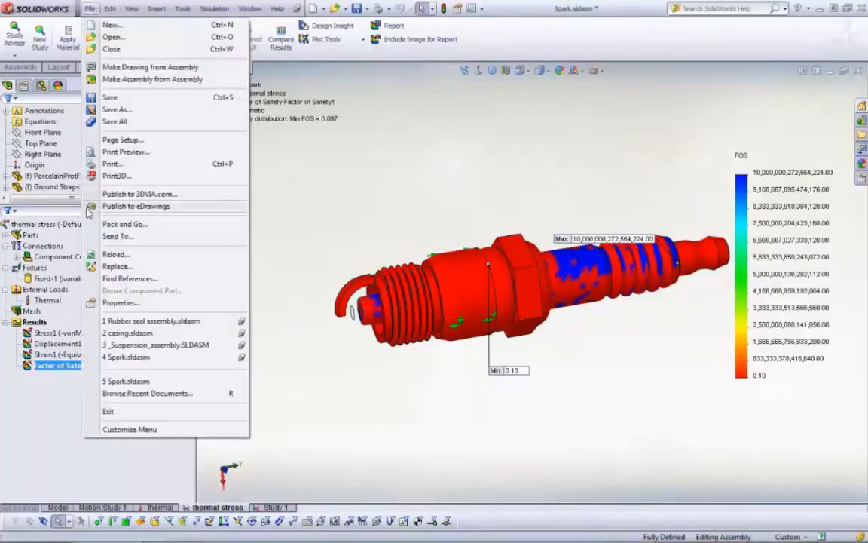
left_click(127, 333)
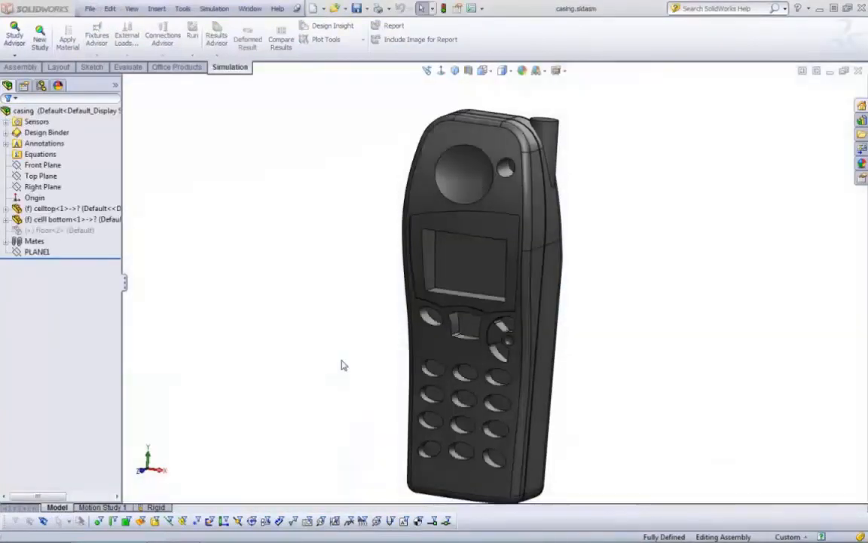
middle_click_drag(343, 363, 431, 410)
left_click(5, 122)
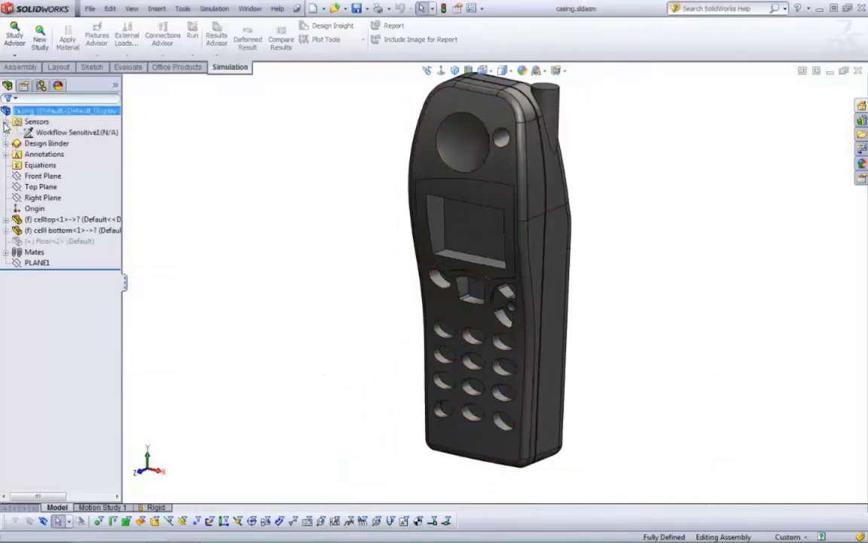
left_click(31, 122)
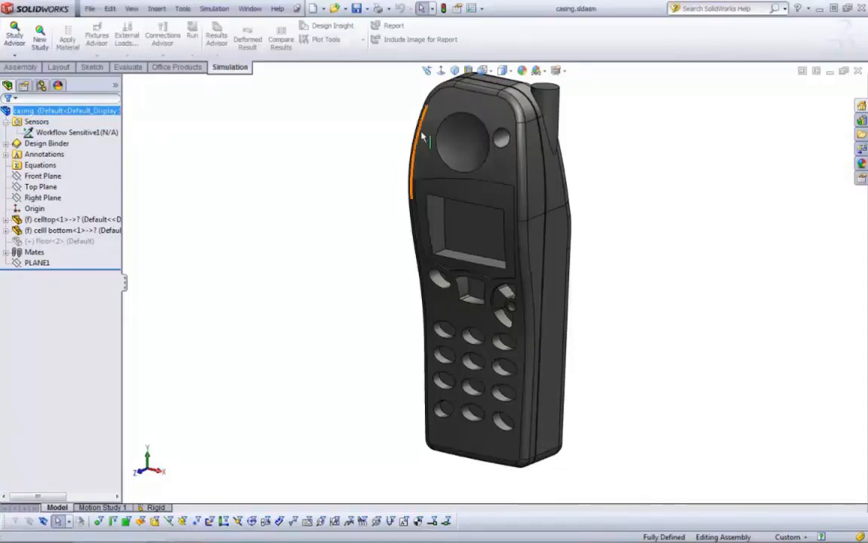
Step: Try to add a Simulation Data sensor to the casing assembly with Workflow Sensitive as its data quantity
right_click(34, 122)
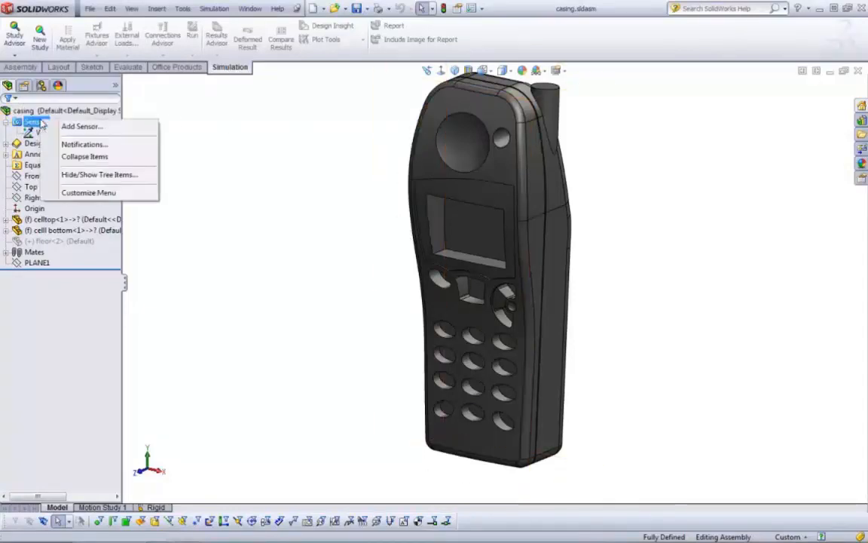
left_click(54, 129)
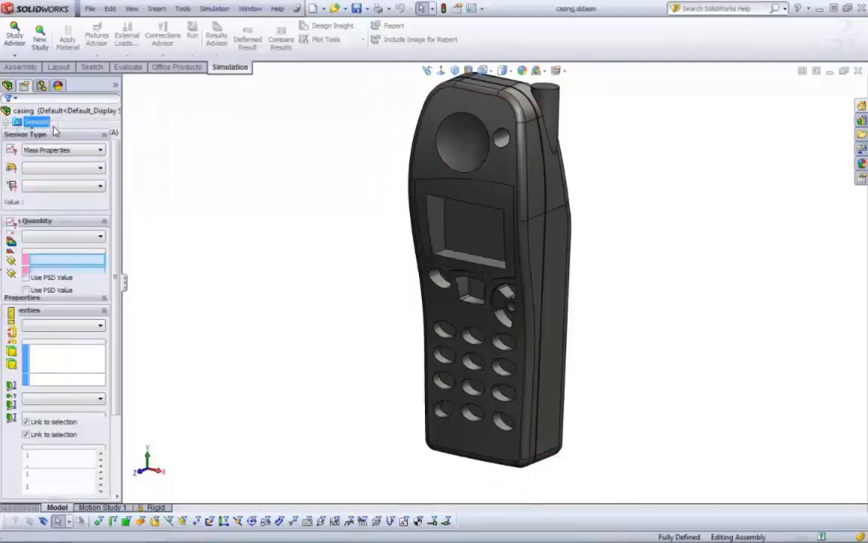
left_click(52, 150)
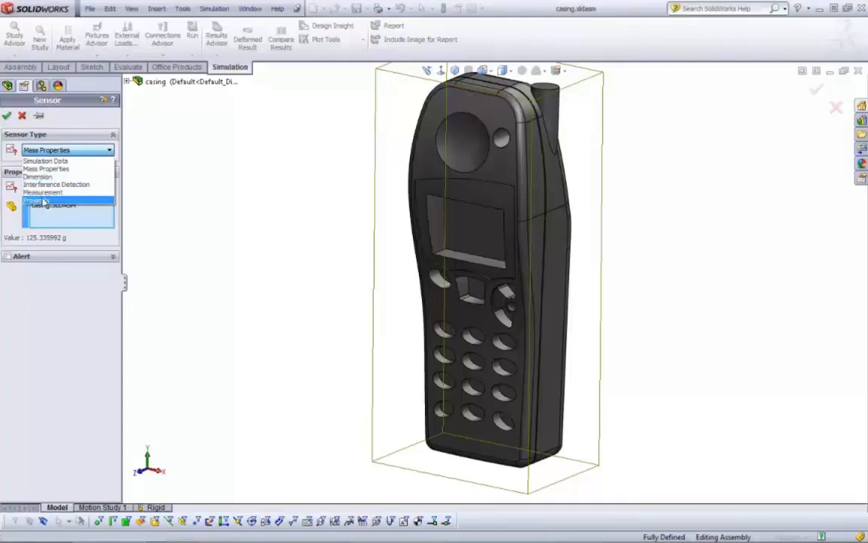
left_click(45, 161)
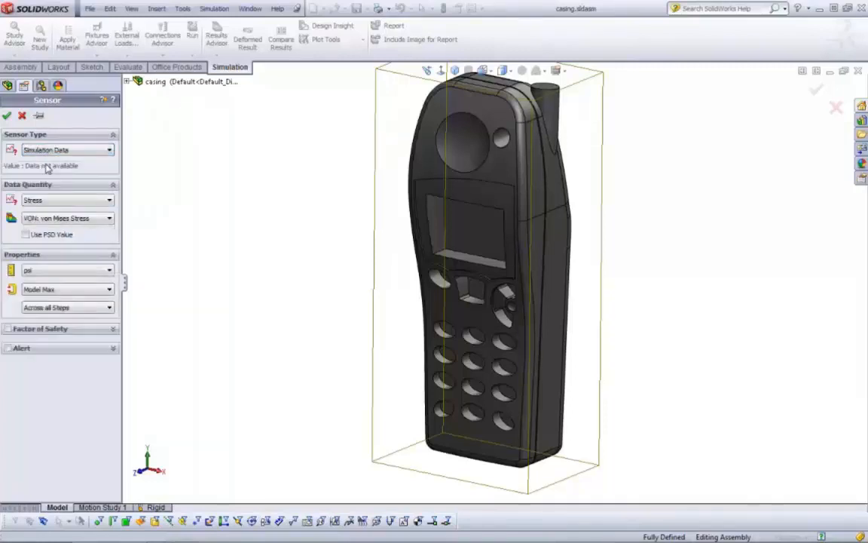
left_click(36, 199)
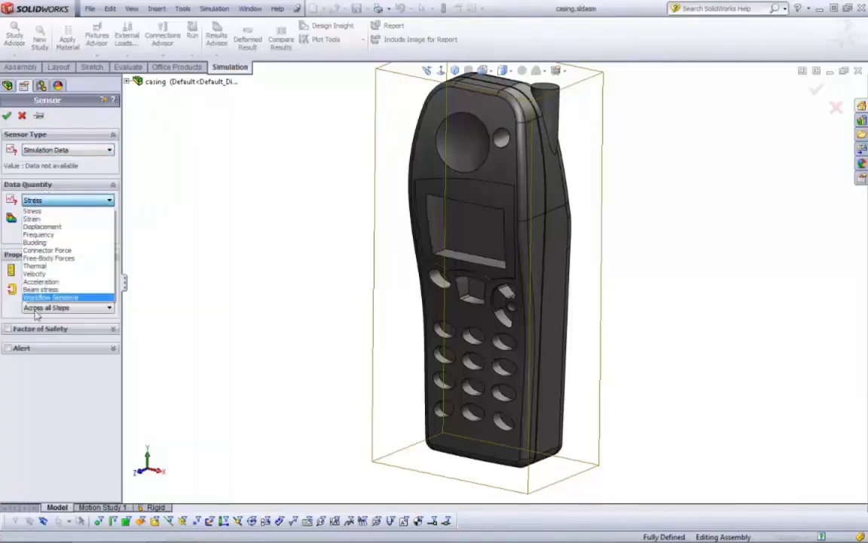
left_click(35, 298)
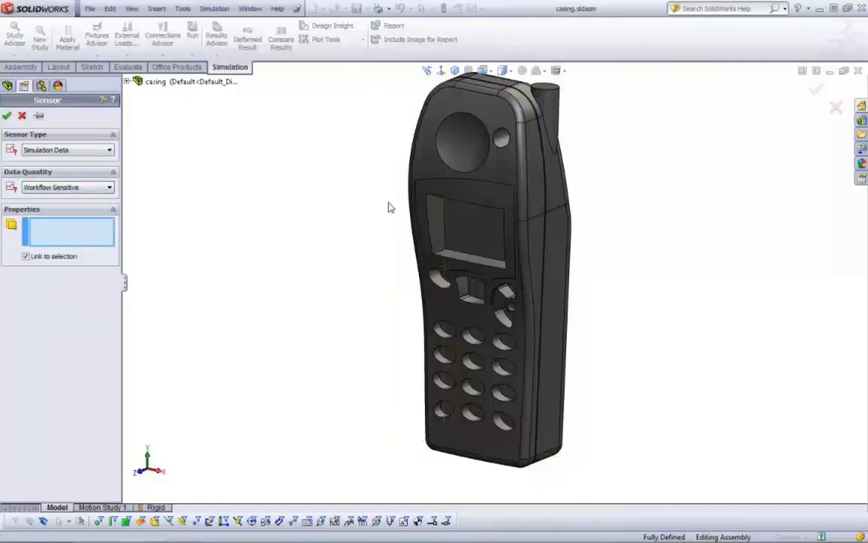
middle_click_drag(349, 182, 181, 112)
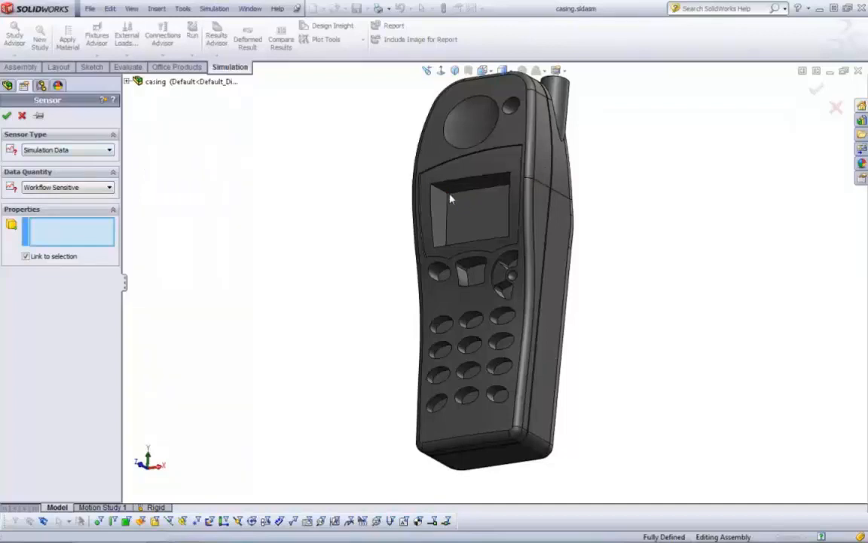
middle_click_drag(323, 211, 319, 262)
key("Return")
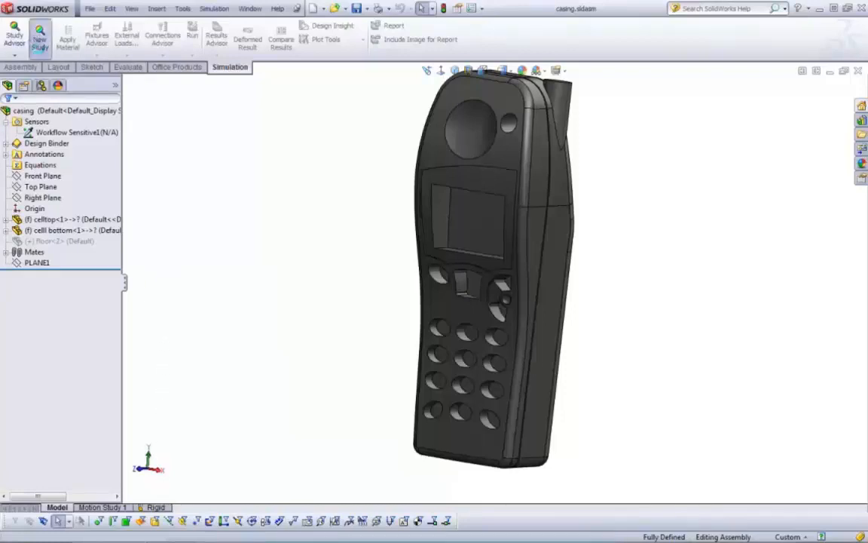
Step: Create a new Drop Test study named Study 1 for the phone casing
left_click(39, 36)
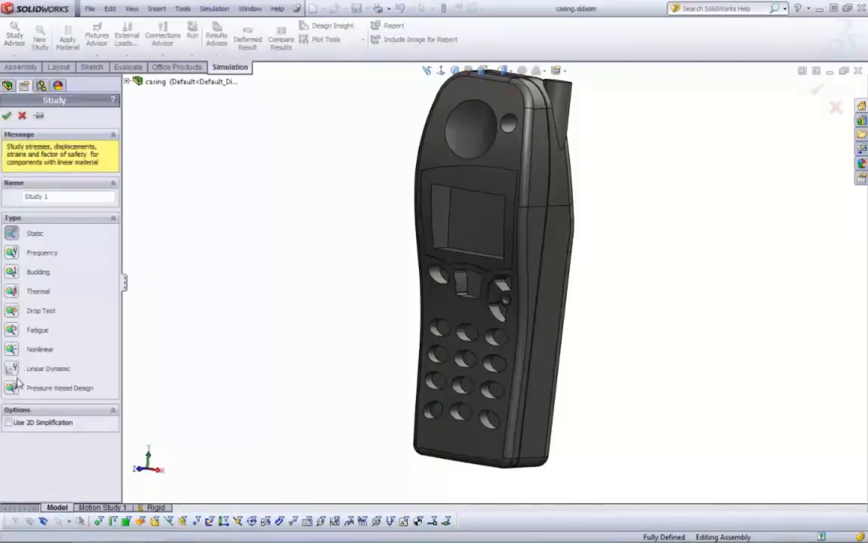
left_click(12, 312)
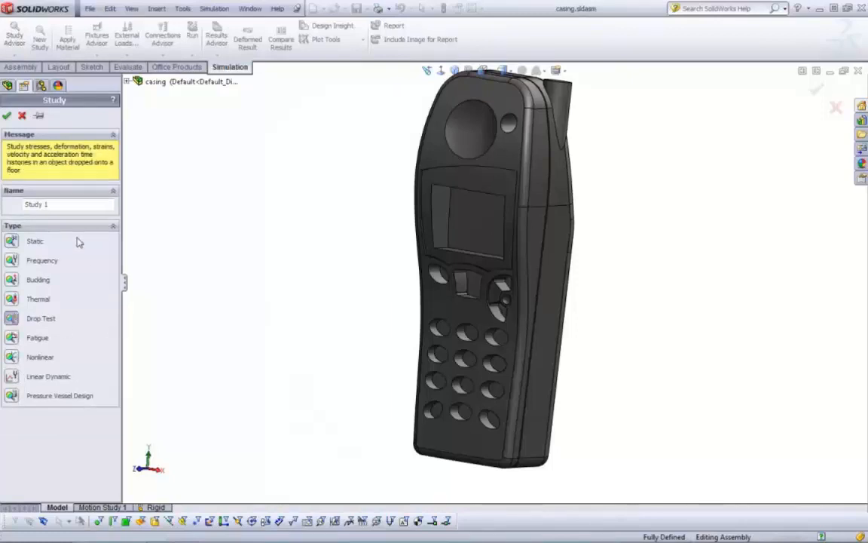
left_click(9, 117)
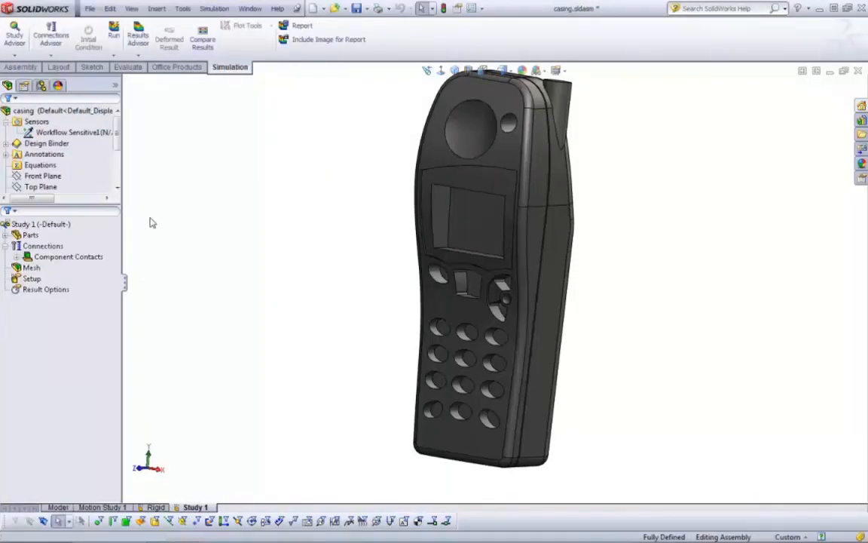
Step: Apply the plastic Acrylic (Medium-high impact) to all parts in the drop test study
left_click(31, 234)
left_click(6, 235)
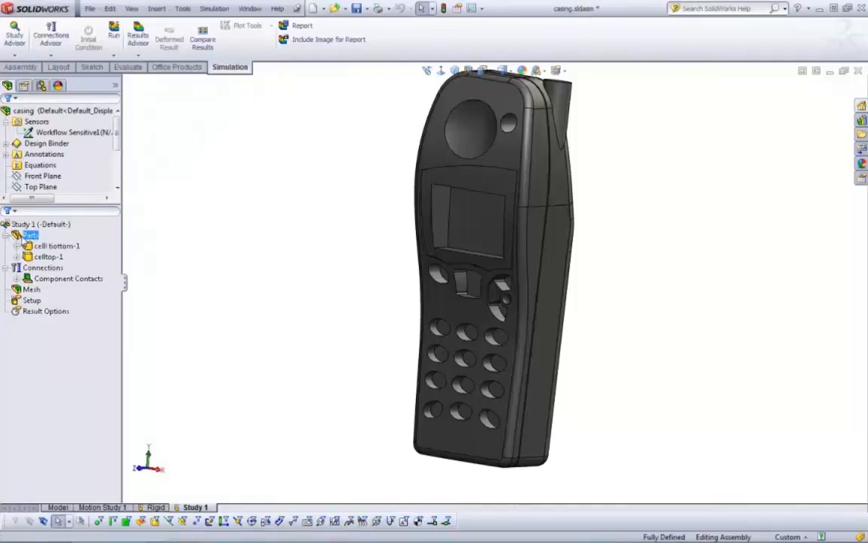
right_click(23, 235)
left_click(66, 241)
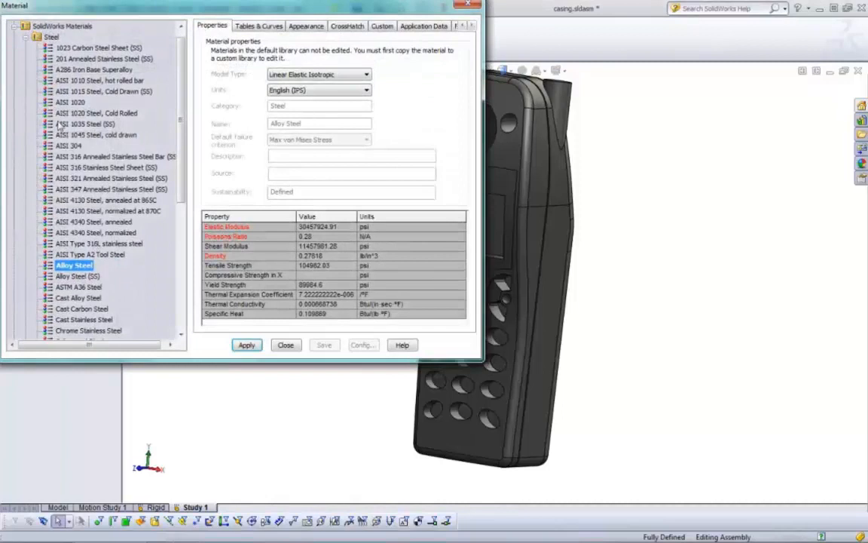
left_click(28, 37)
left_click(28, 113)
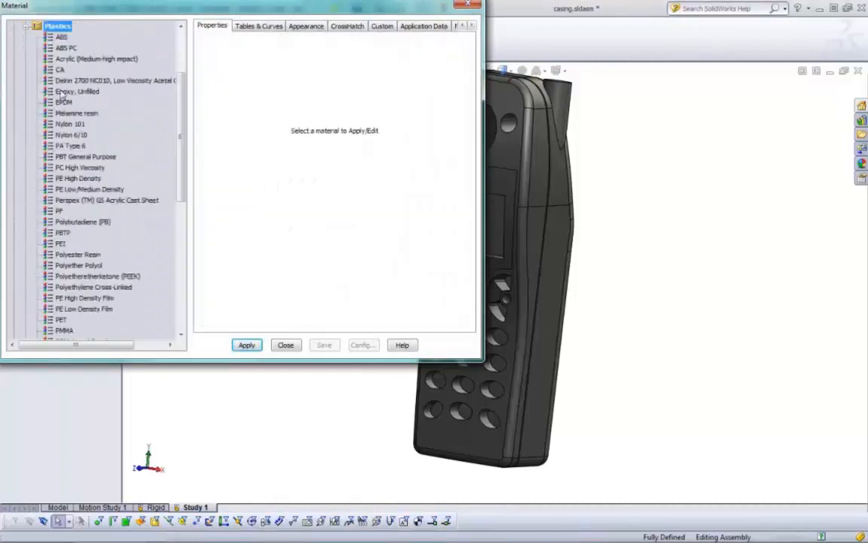
left_click(61, 58)
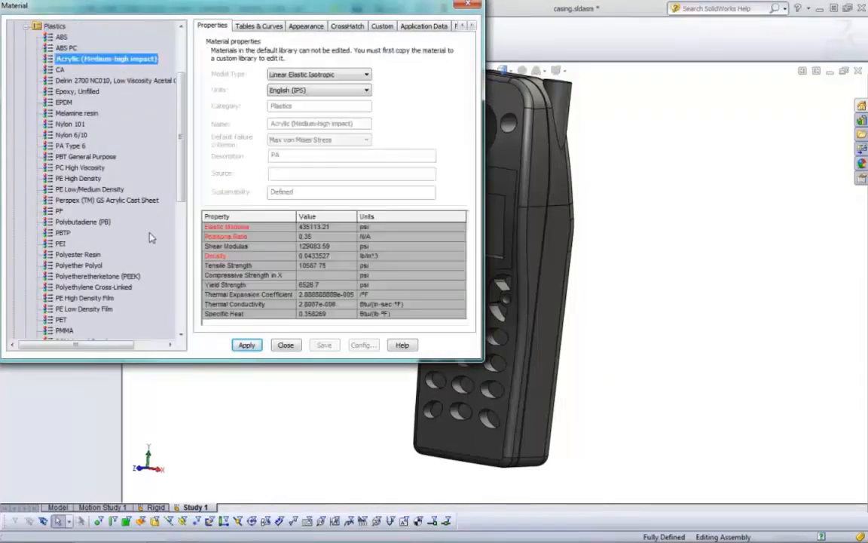
left_click(246, 345)
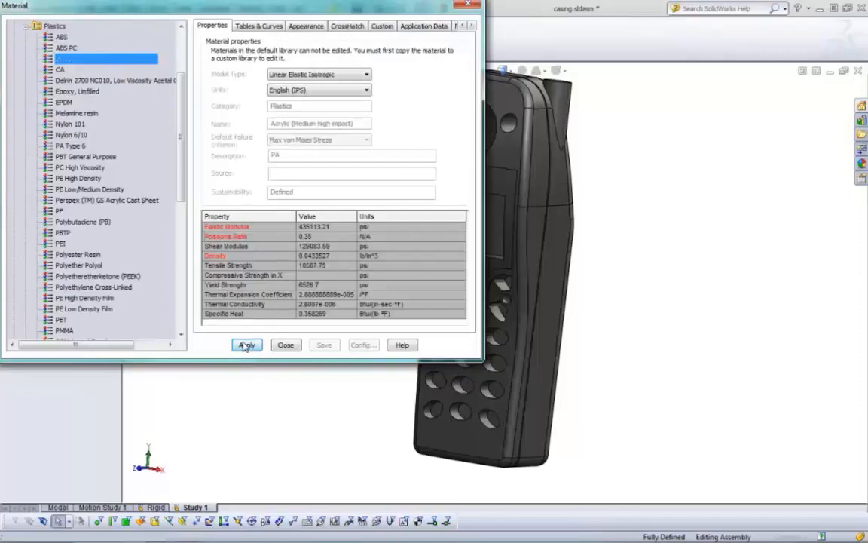
left_click(286, 345)
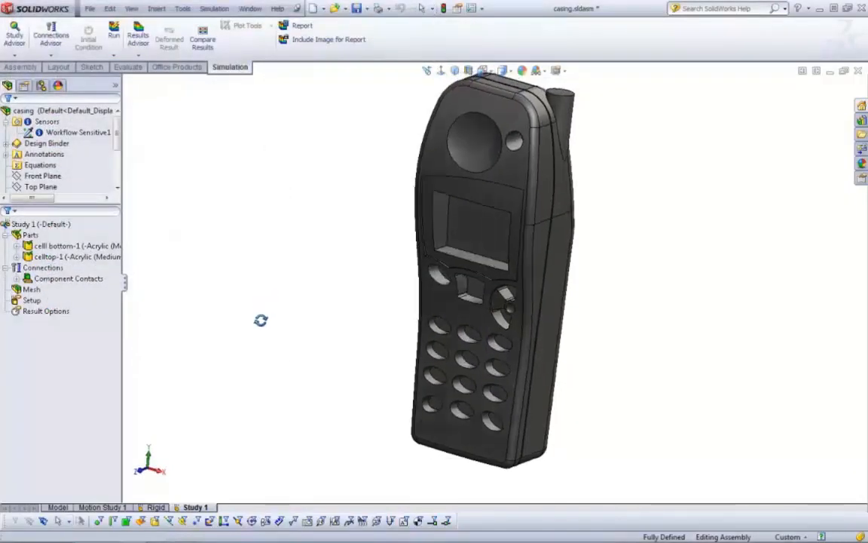
Step: Define the drop test setup with a drop height of 6 ft measured from the lowest point
right_click(20, 301)
left_click(59, 308)
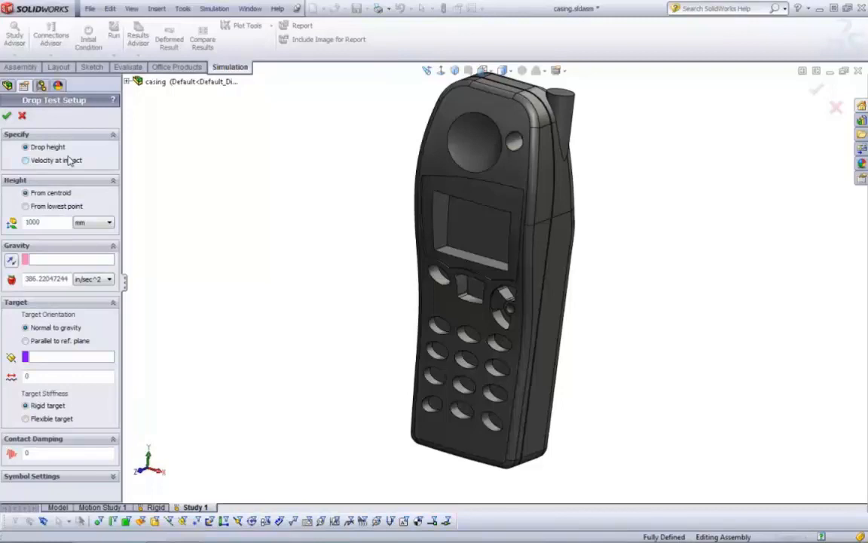
left_click(56, 205)
left_click(92, 223)
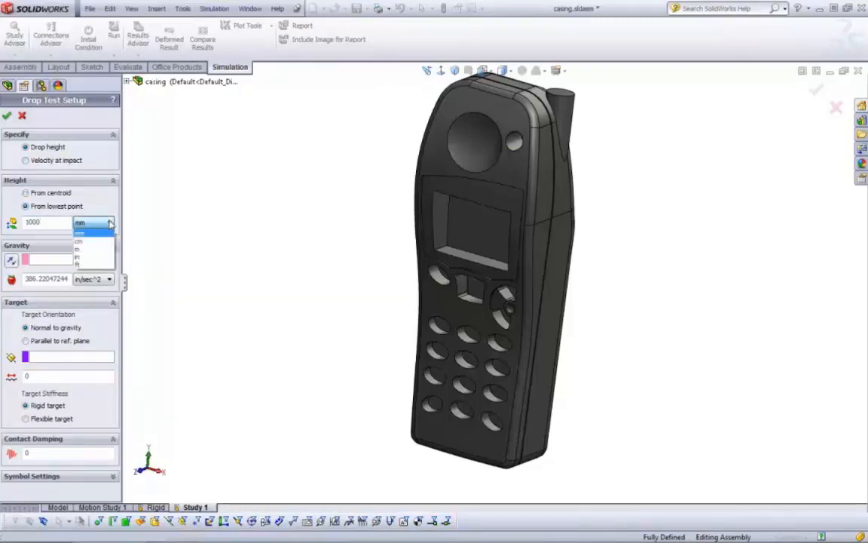
left_click(101, 265)
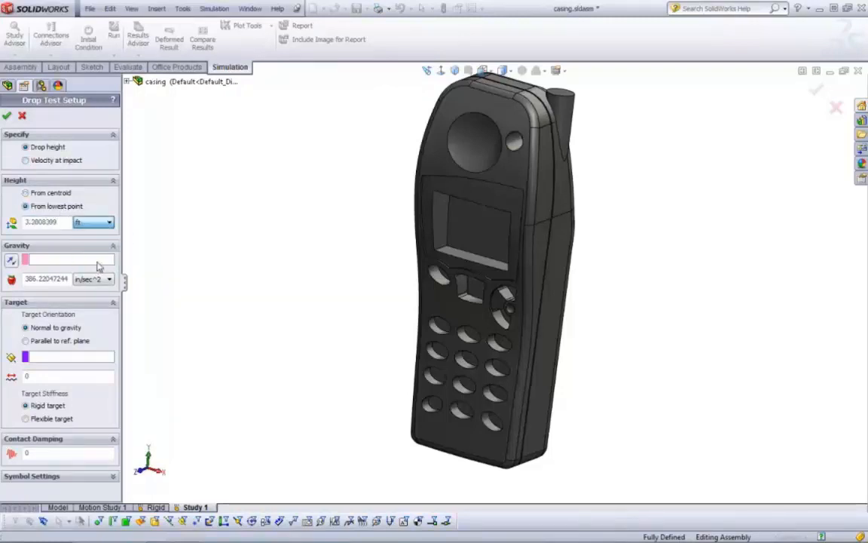
double_click(62, 222)
type("6")
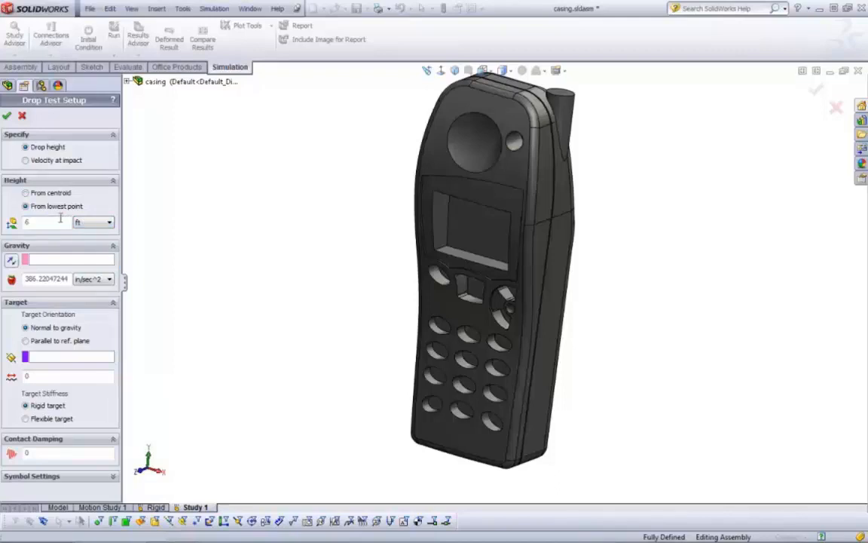
Step: Use PLANE1 as the gravity direction reference and inspect the gravity arrow relative to the phone's lower edge
left_click(43, 260)
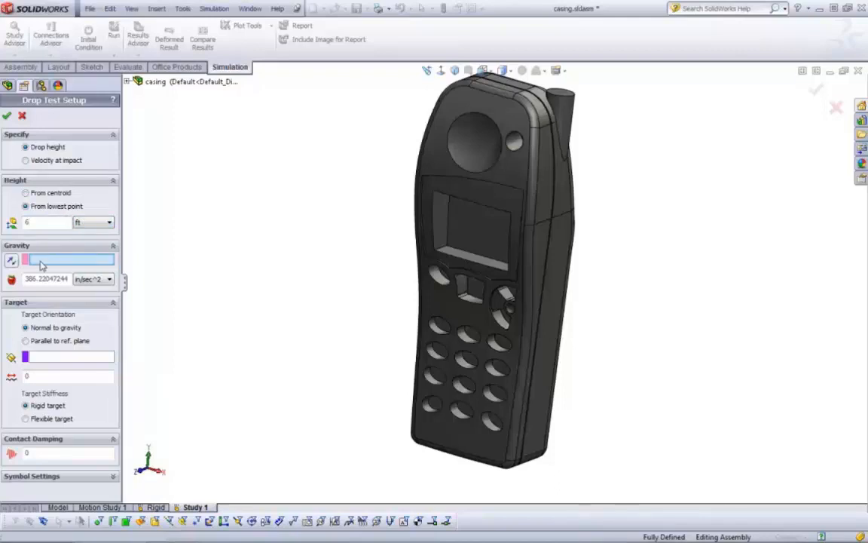
left_click(123, 82)
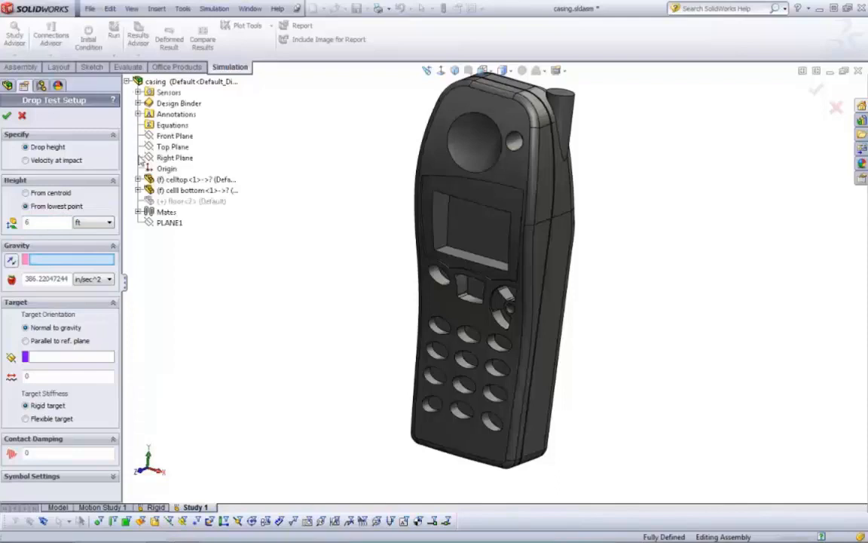
left_click(179, 222)
middle_click_drag(302, 310, 346, 285)
scroll(430, 445, "down", 3)
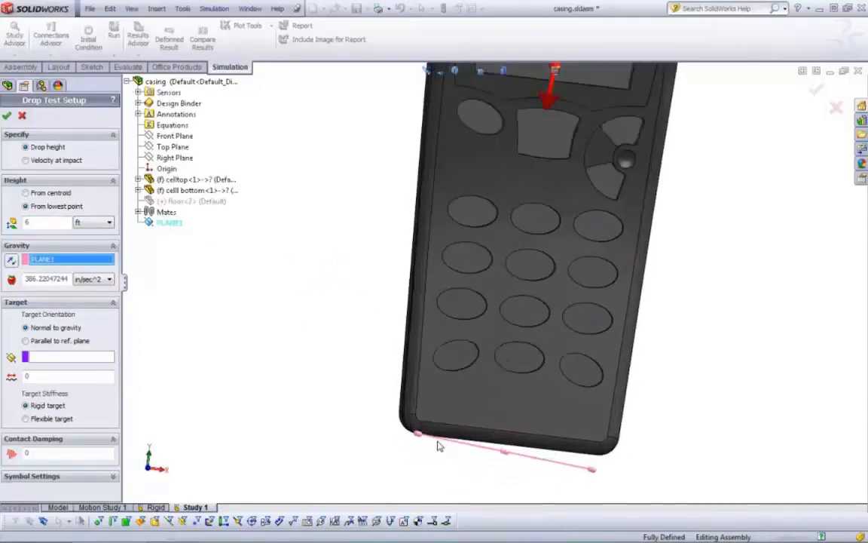
scroll(437, 442, "up", 1)
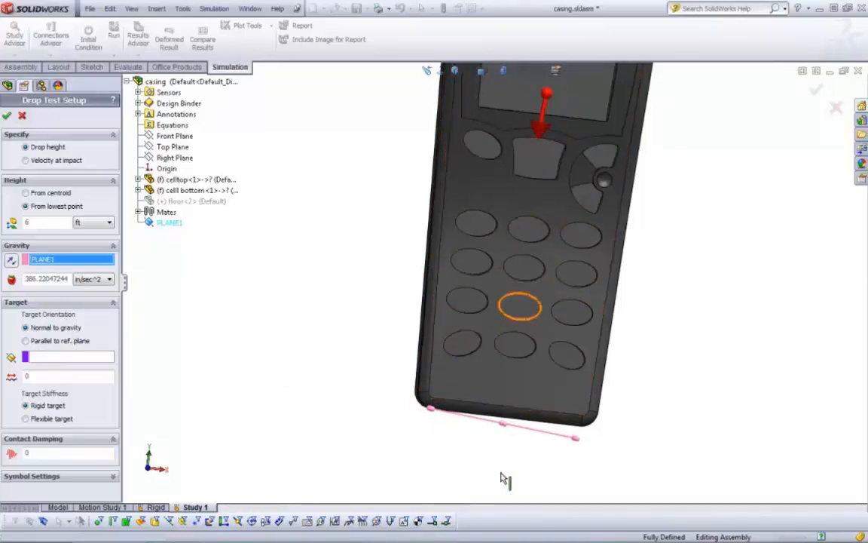
Step: Try the target orientation parallel to a reference plane, return it to normal to gravity, and accept the drop test setup
left_click(35, 341)
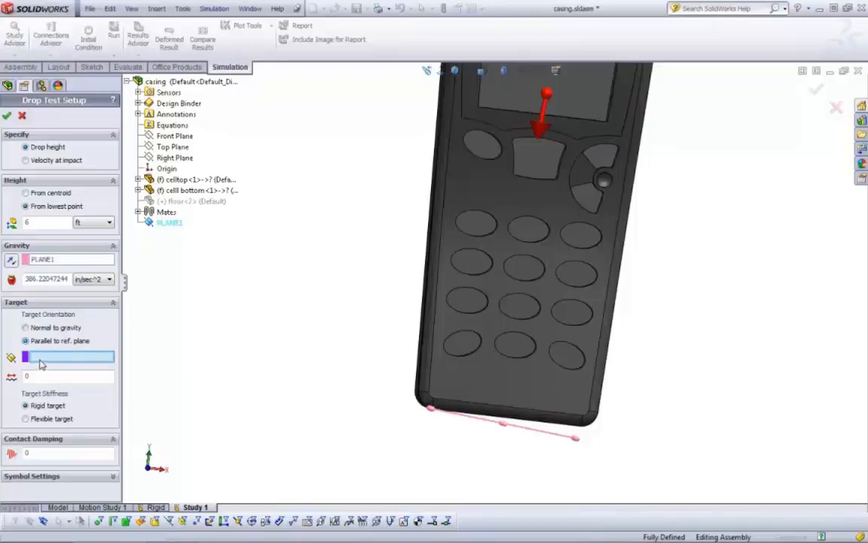
left_click(30, 327)
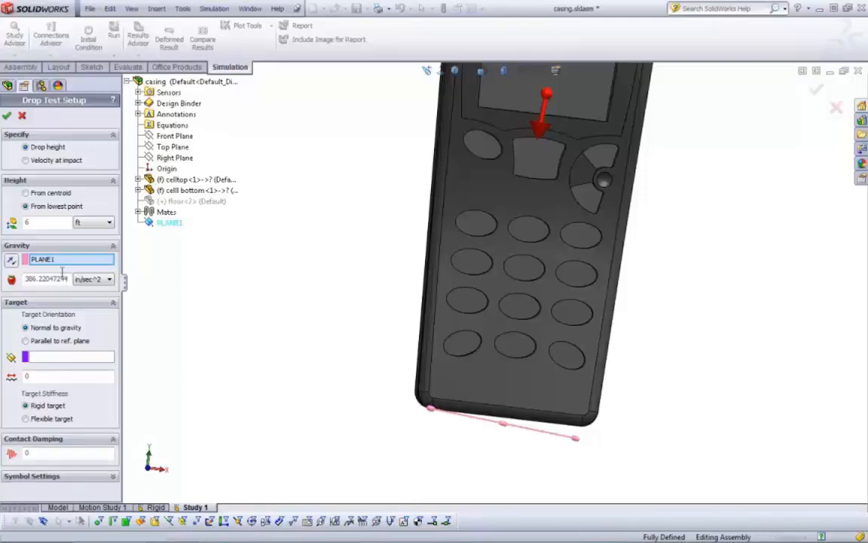
left_click(6, 116)
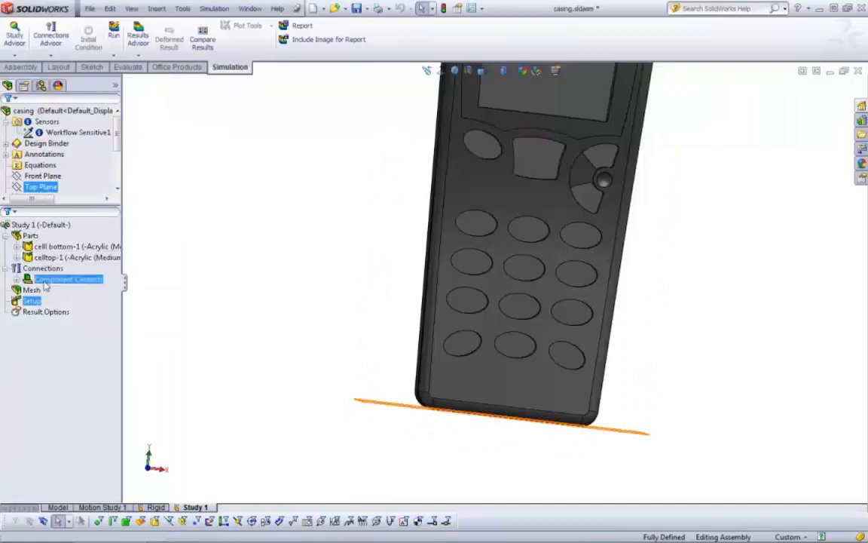
Step: Set the drop test result options to a solution time after impact of 200 microseconds and save results for the Workflow Sensitive1 sensor
right_click(66, 311)
left_click(76, 323)
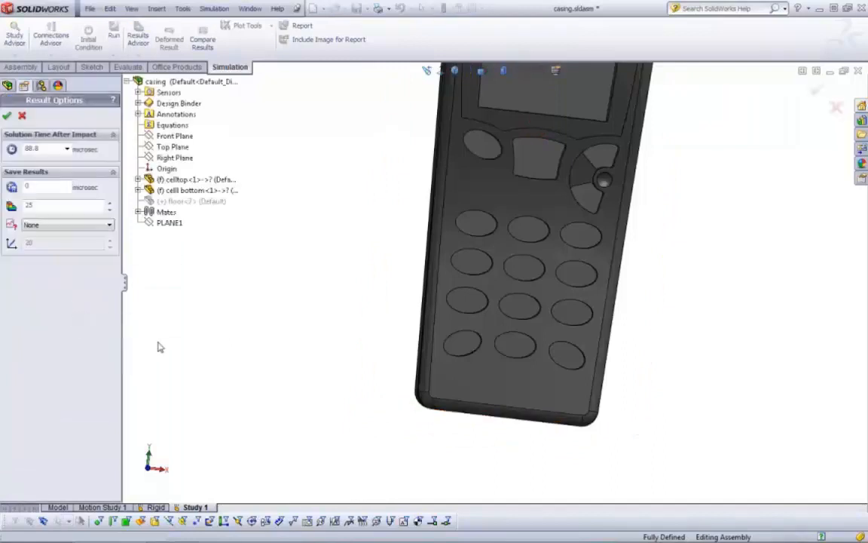
double_click(52, 149)
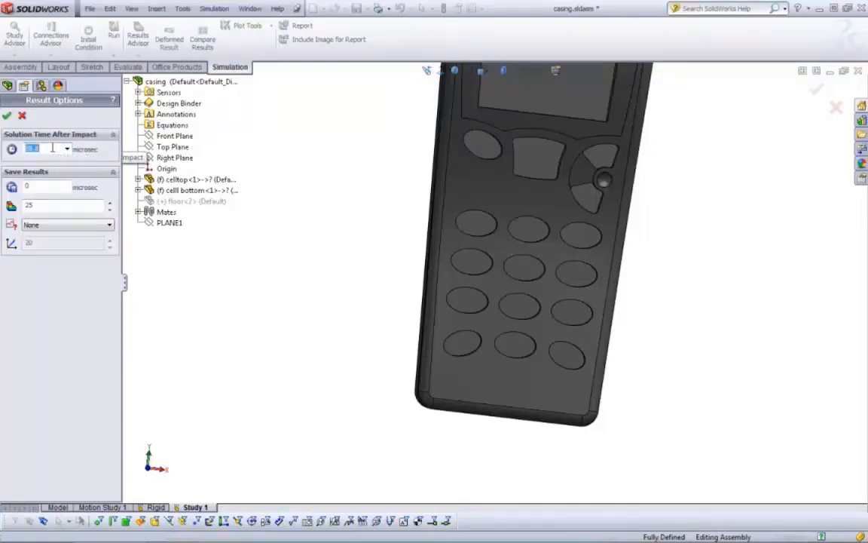
type("200")
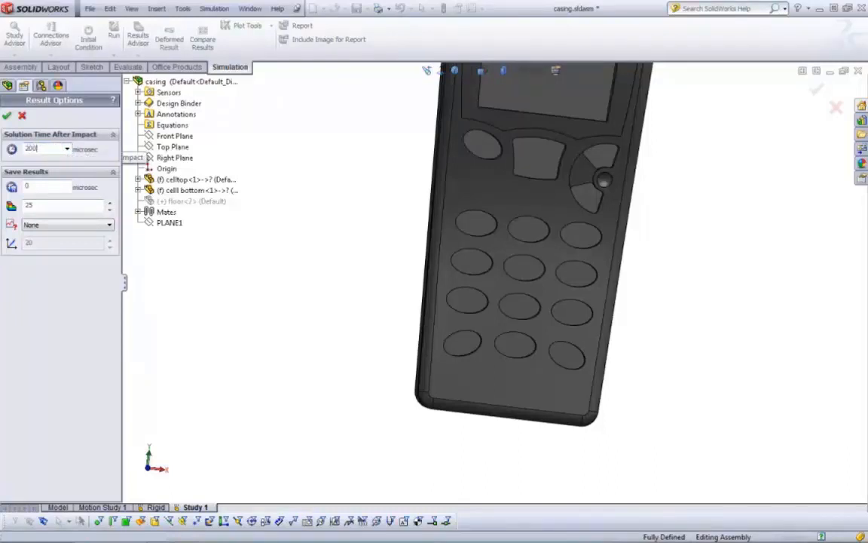
left_click(41, 225)
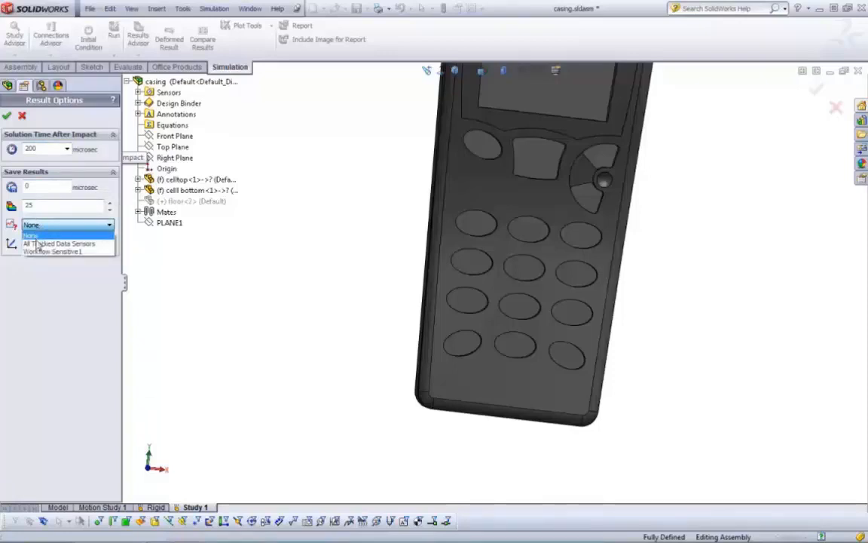
left_click(73, 252)
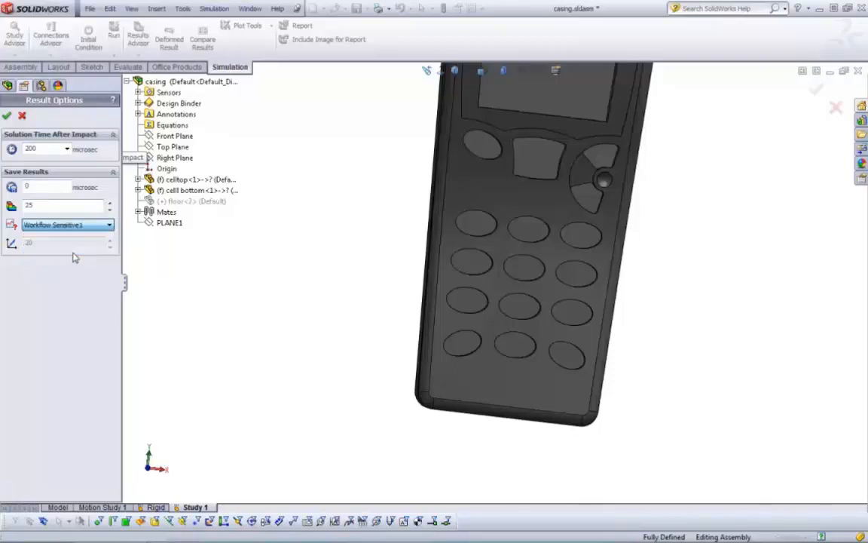
left_click(6, 116)
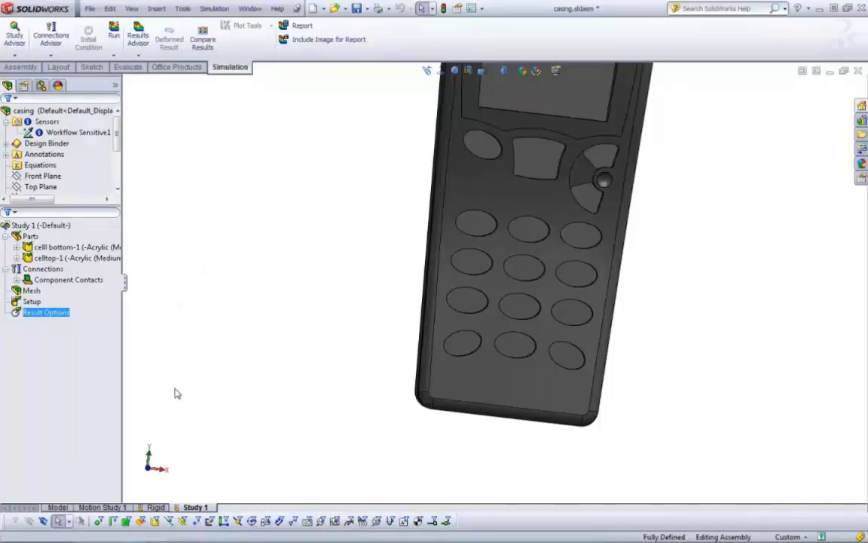
Step: Switch to the solved Rigid study and examine its von Mises stress plot along the side of the phone casing
left_click(155, 507)
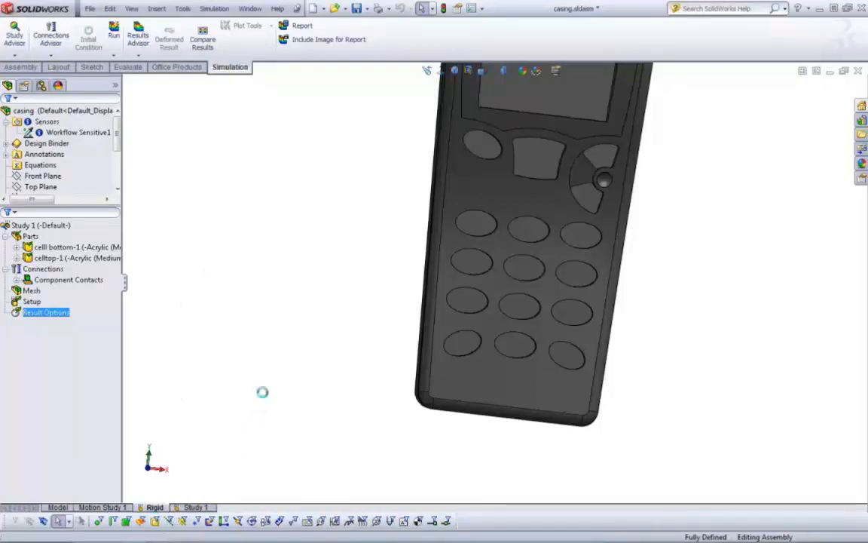
left_click(34, 302)
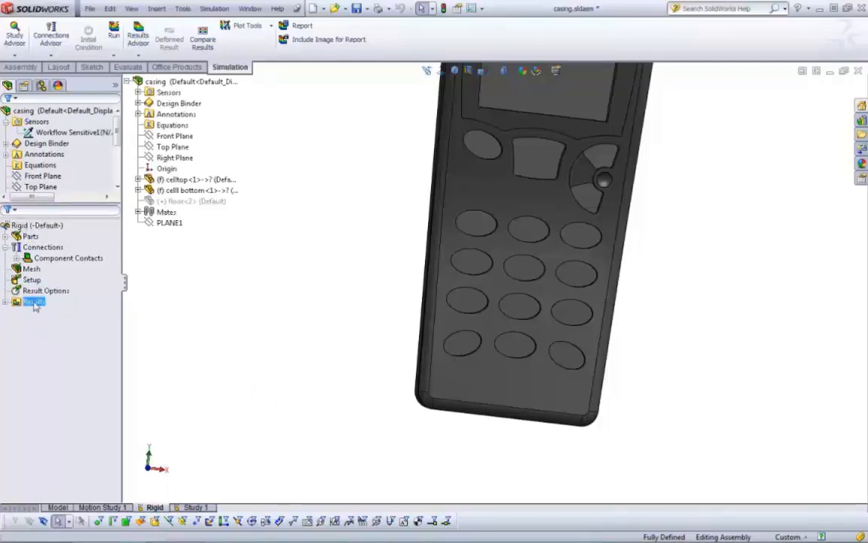
left_click(6, 302)
left_click(29, 313)
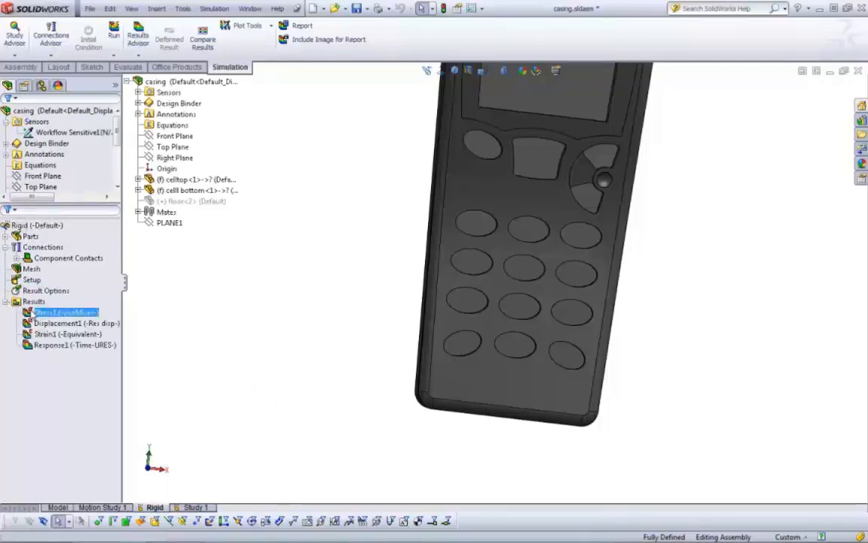
double_click(29, 313)
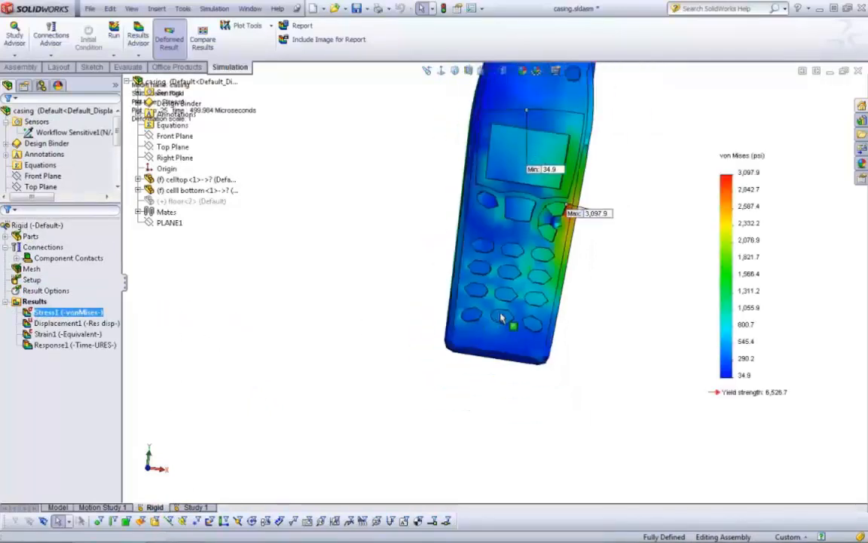
scroll(580, 111, "down", 3)
middle_click_drag(541, 275, 489, 294)
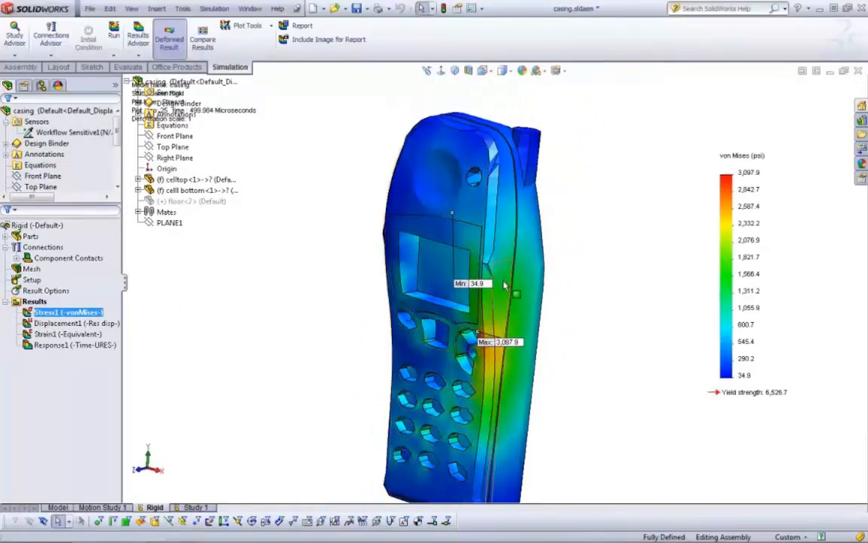
scroll(500, 360, "up", 1)
scroll(468, 432, "down", 1)
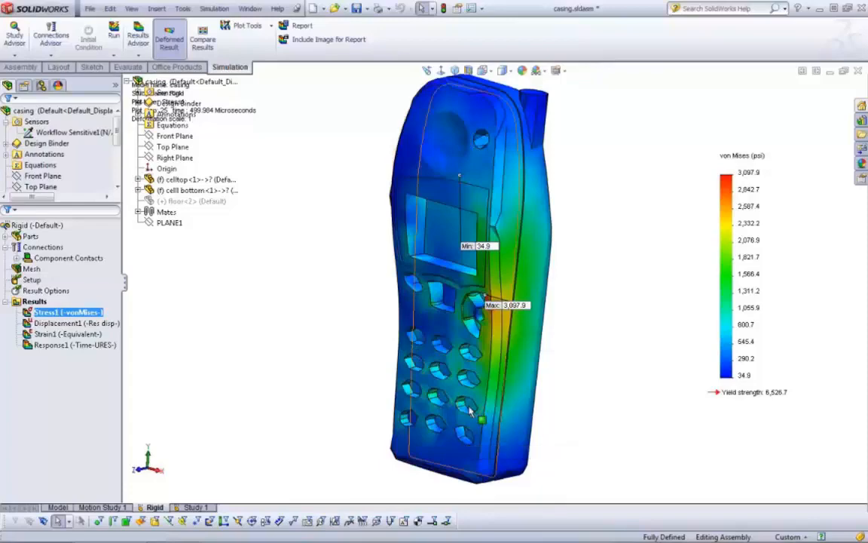
Step: Review the Rigid study's displacement and strain plots and its time response graph
double_click(84, 324)
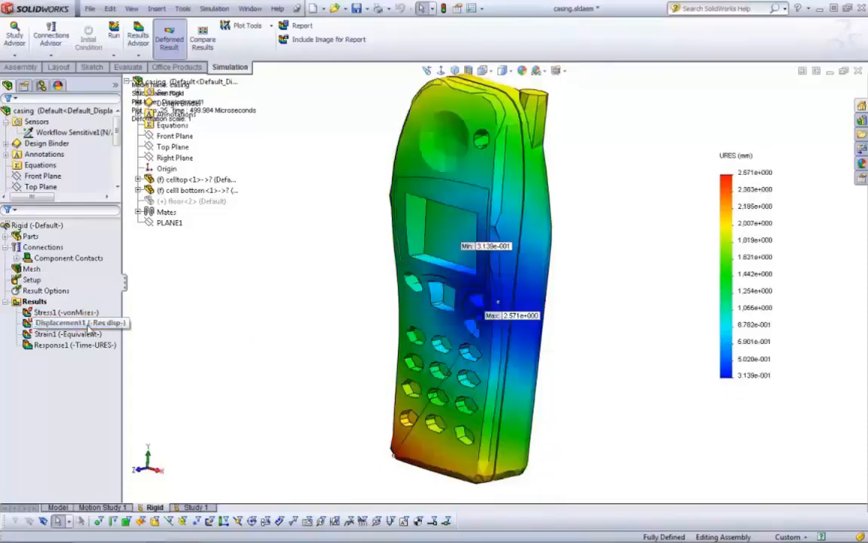
double_click(68, 334)
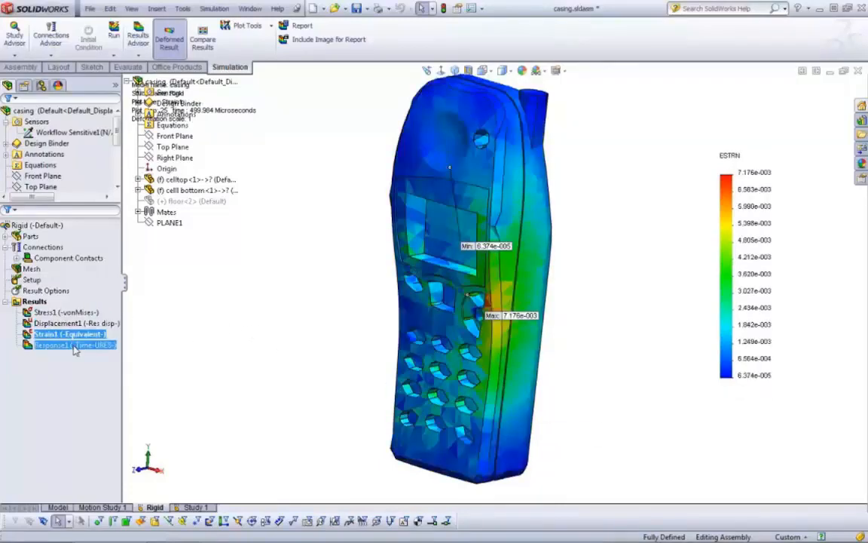
double_click(75, 346)
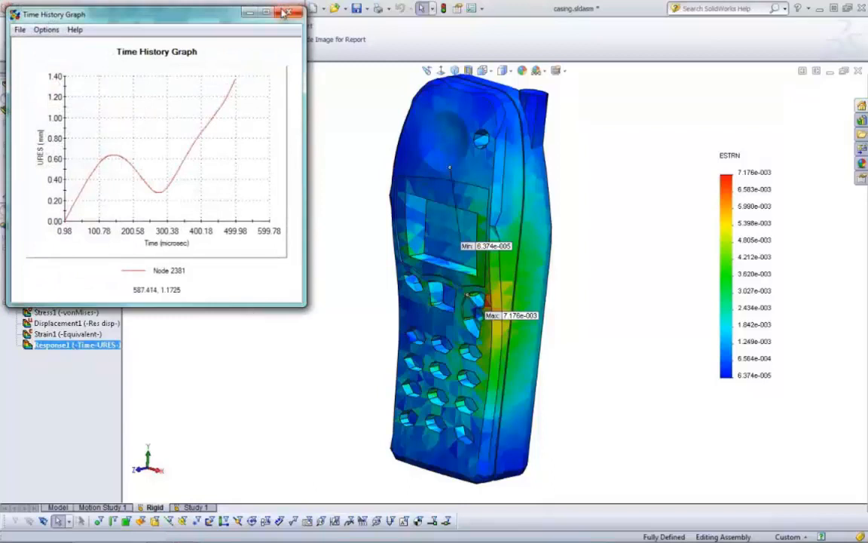
left_click(285, 13)
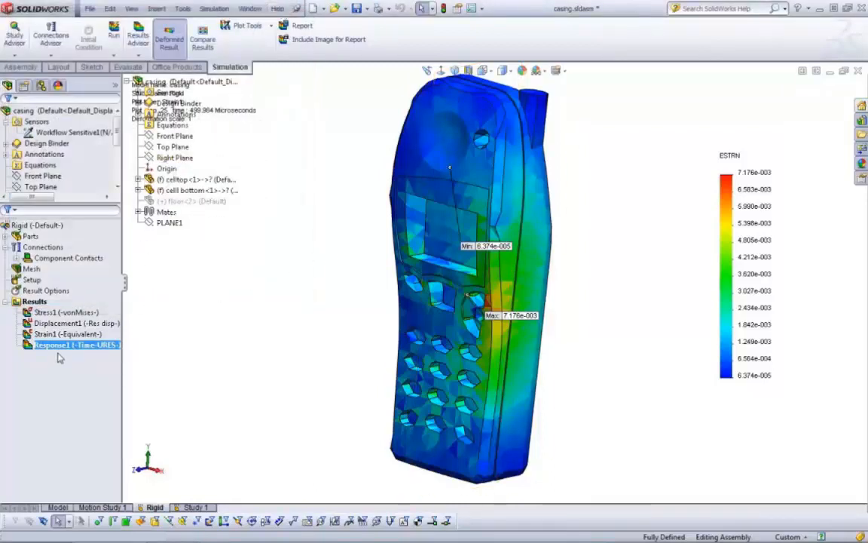
Step: Inspect the definition of the Response1 time history graph and its predefined vertex location, and accept it and close the graph
double_click(74, 347)
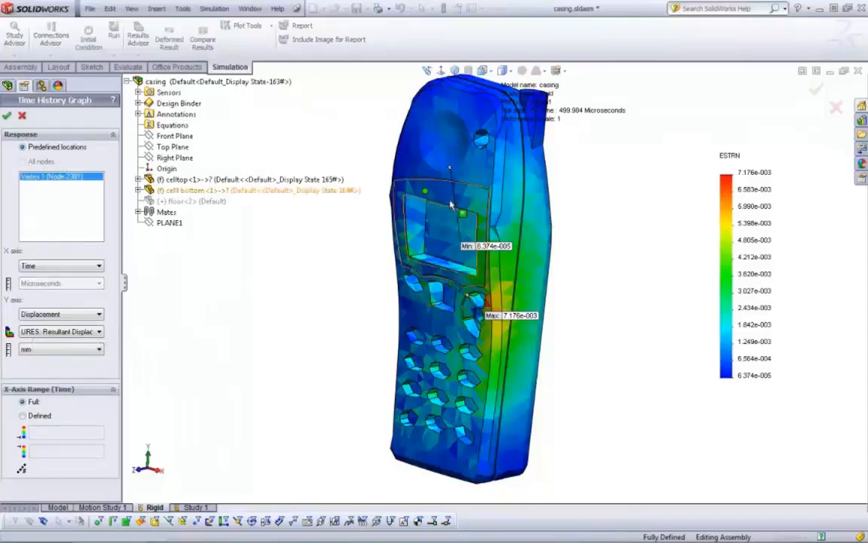
middle_click_drag(410, 193, 422, 216)
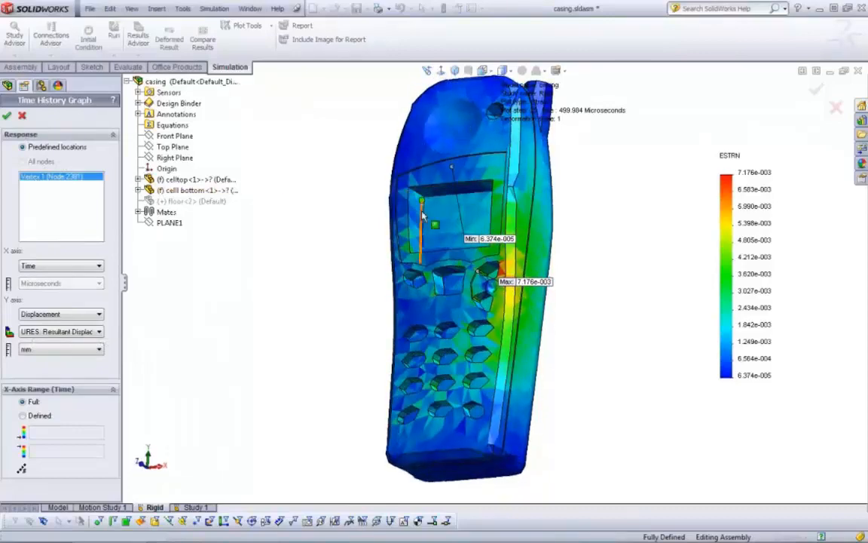
left_click(6, 115)
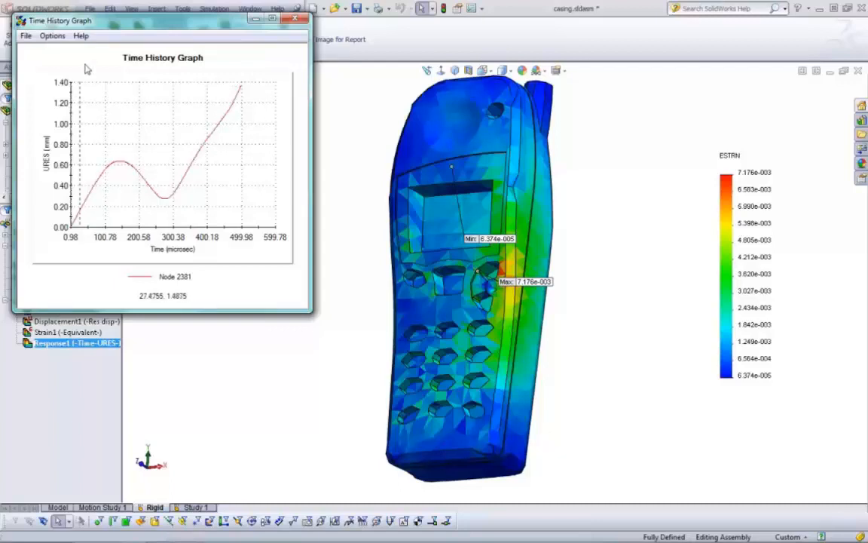
left_click(295, 18)
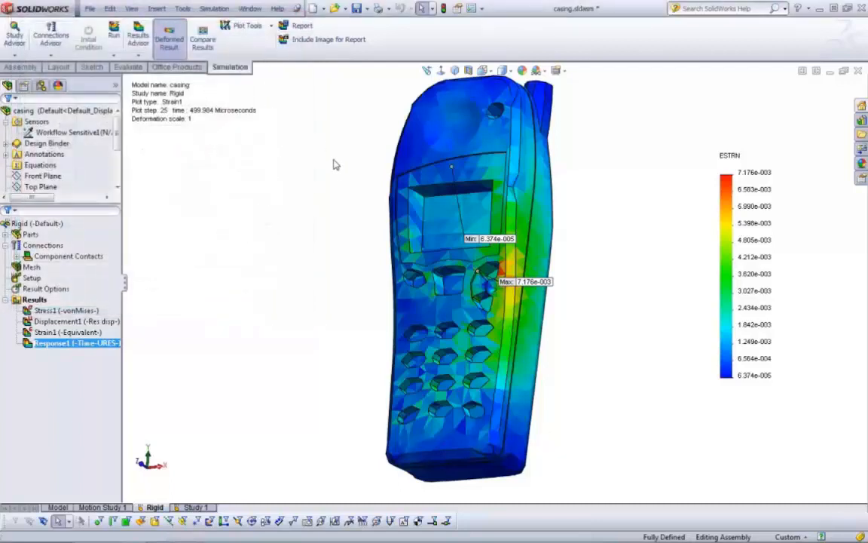
Step: Animate the Rigid study's von Mises stress plot over plot steps 1 to 25 with an increment of 1
left_click(75, 310)
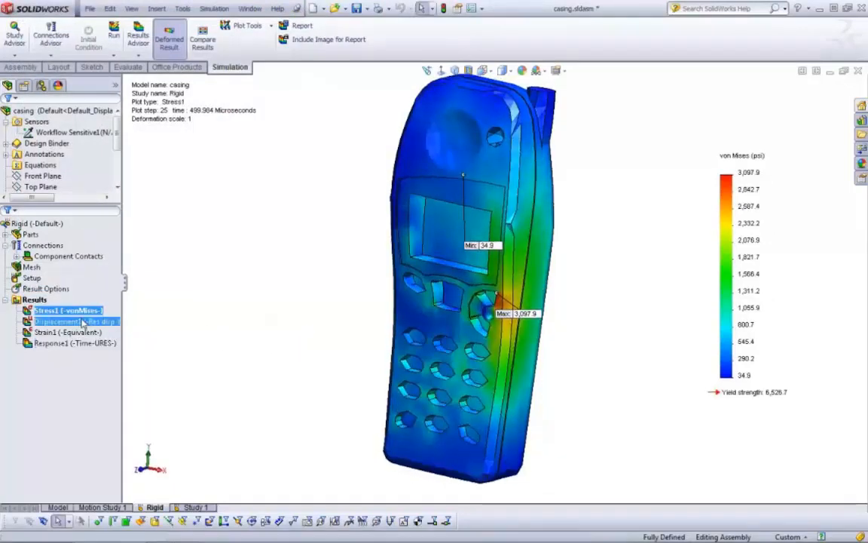
right_click(81, 313)
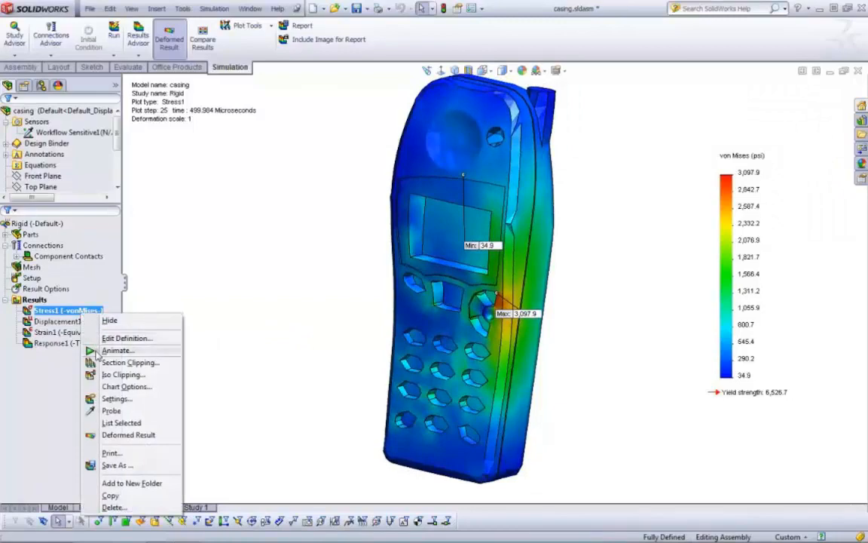
left_click(114, 350)
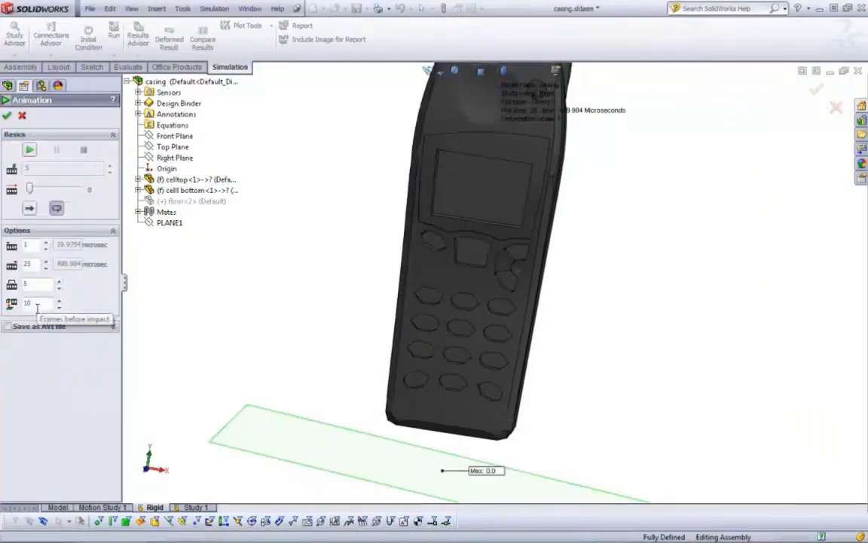
left_click(59, 288)
left_click(59, 288)
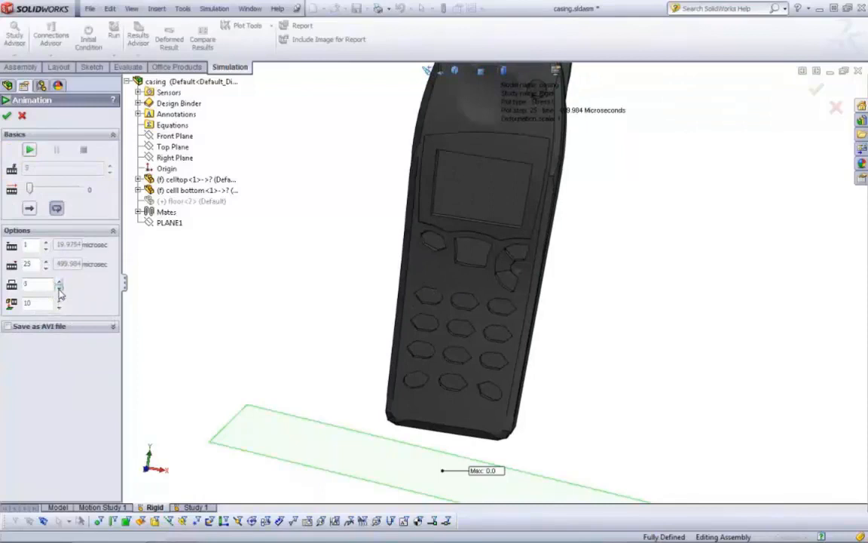
left_click(31, 151)
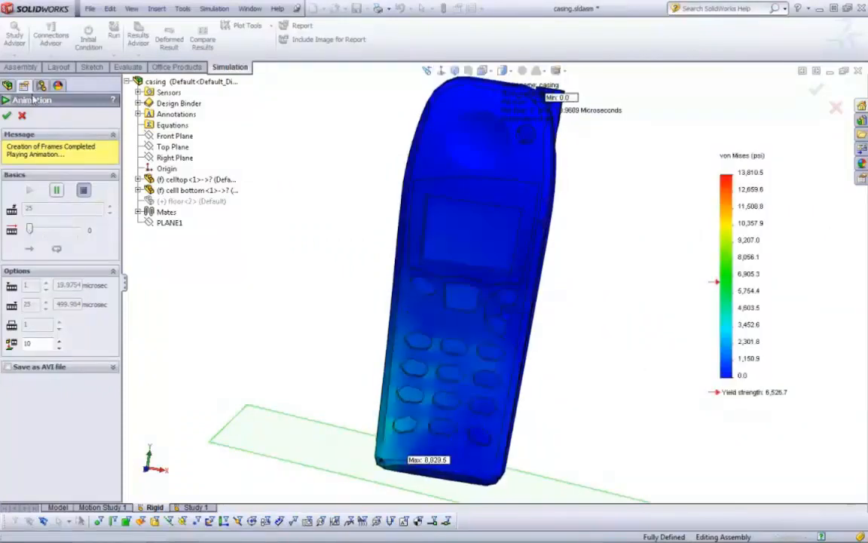
left_click(7, 115)
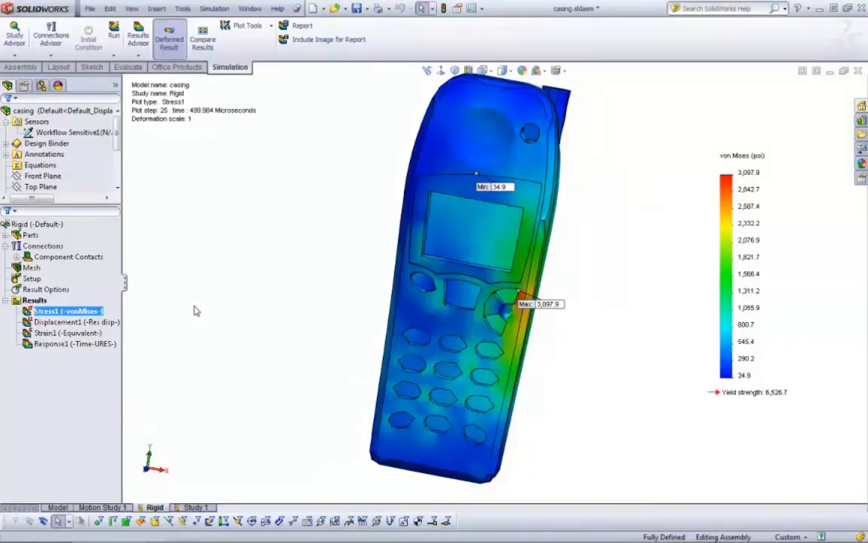
Step: Switch to the PowerPoint presentation
key("alt+Tab")
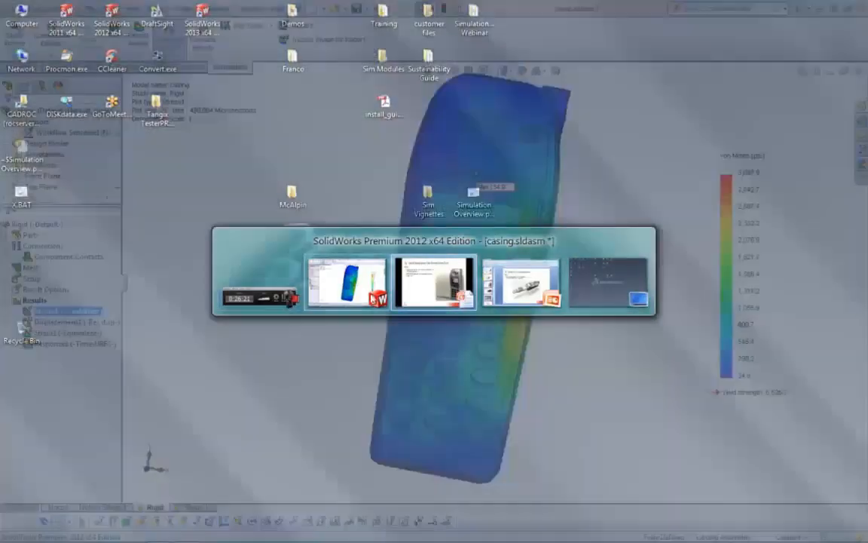